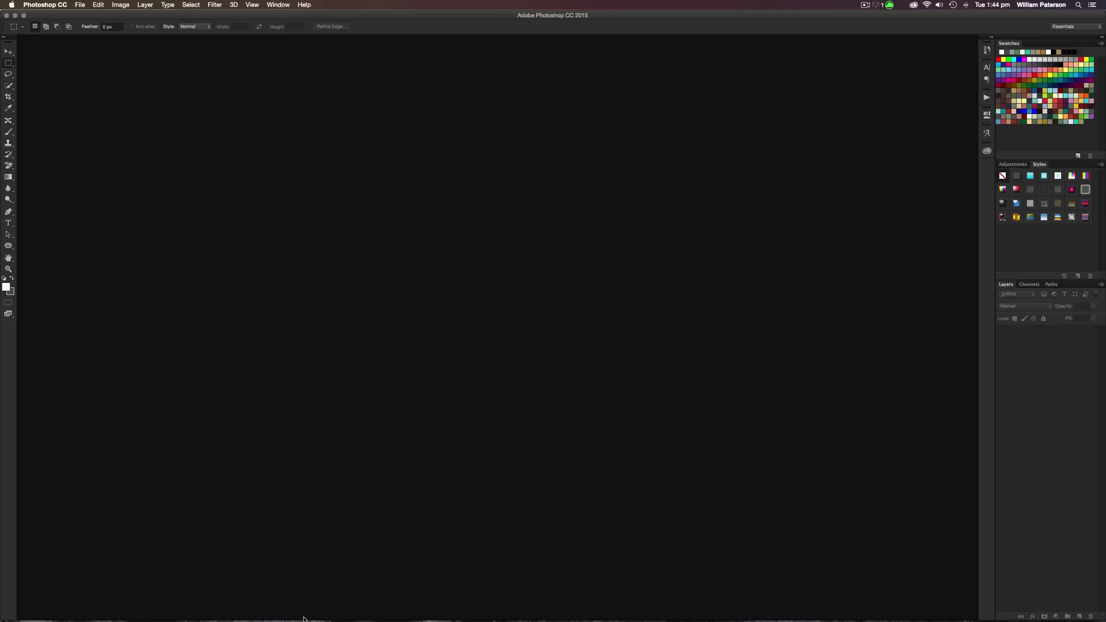
Browse GraphicStock's Buildings & Landmarks listings to find the stone wall texture
{"action": "left_click", "coordinate": [334, 605]}
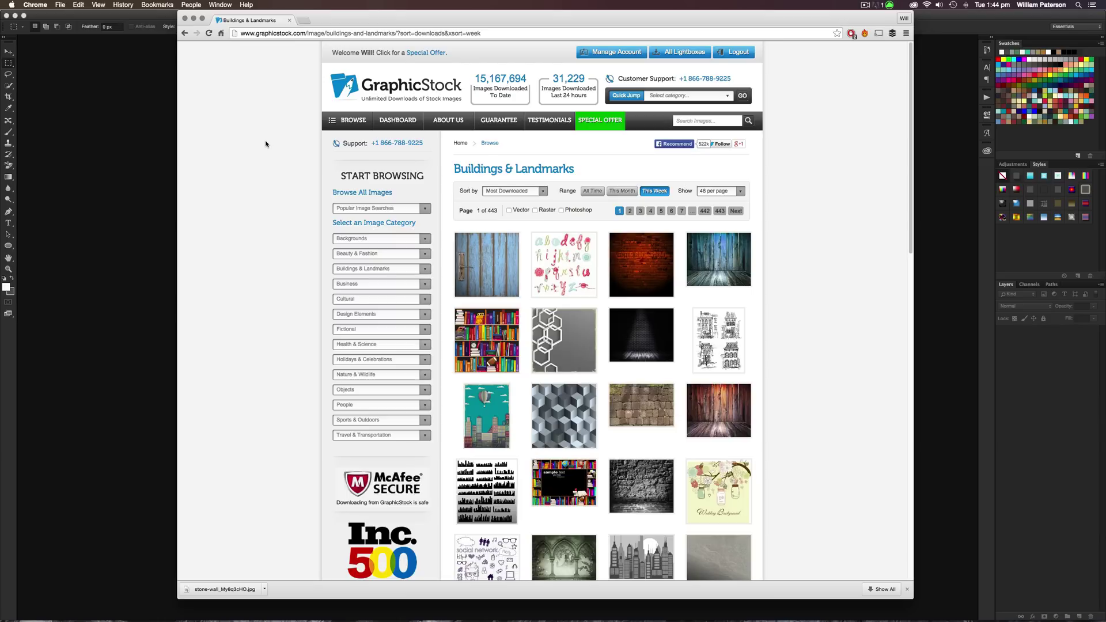
{"action": "scroll", "coordinate": [265, 143], "scroll_direction": "down", "scroll_amount": 5}
{"action": "mouse_move", "coordinate": [477, 263]}
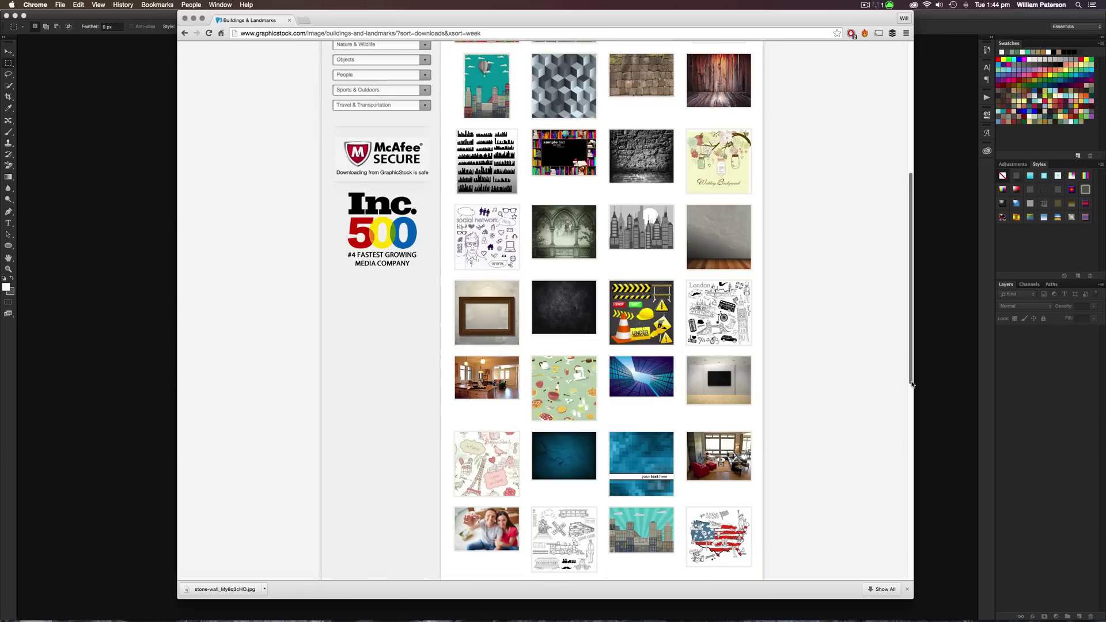
{"action": "left_click_drag", "start_coordinate": [910, 377], "coordinate": [909, 248]}
{"action": "mouse_move", "coordinate": [741, 335]}
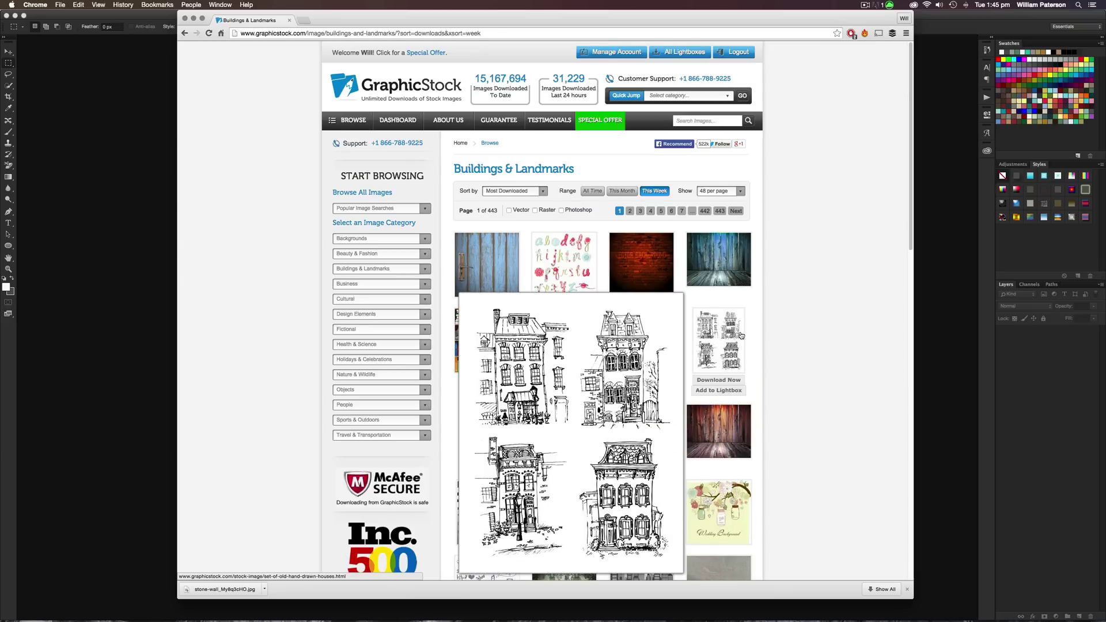
{"action": "left_click", "coordinate": [1046, 427]}
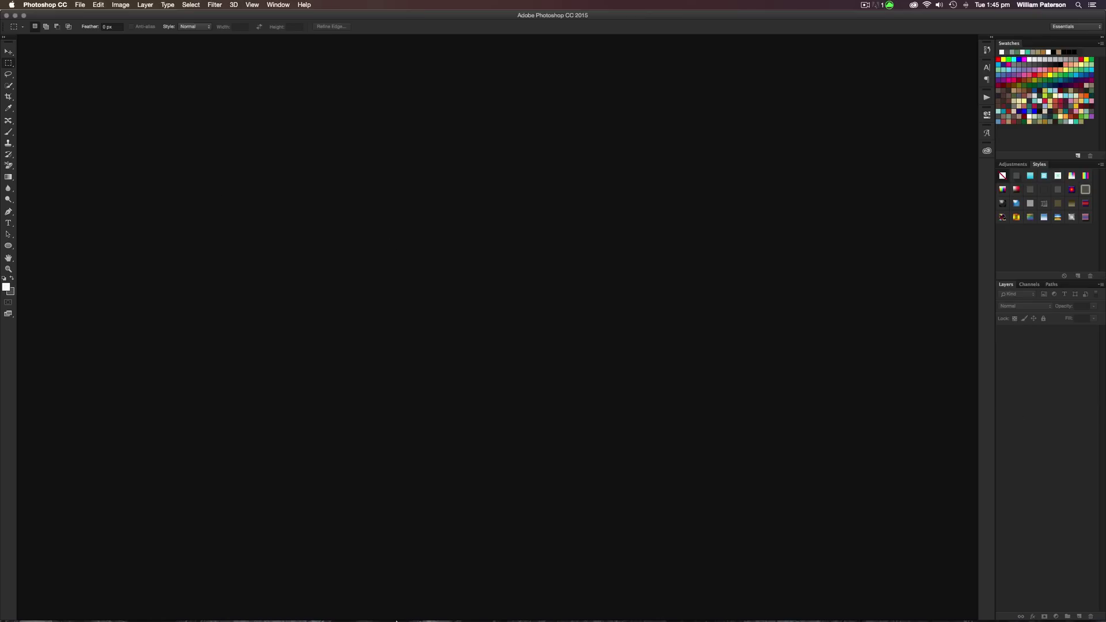
{"action": "left_click", "coordinate": [329, 615]}
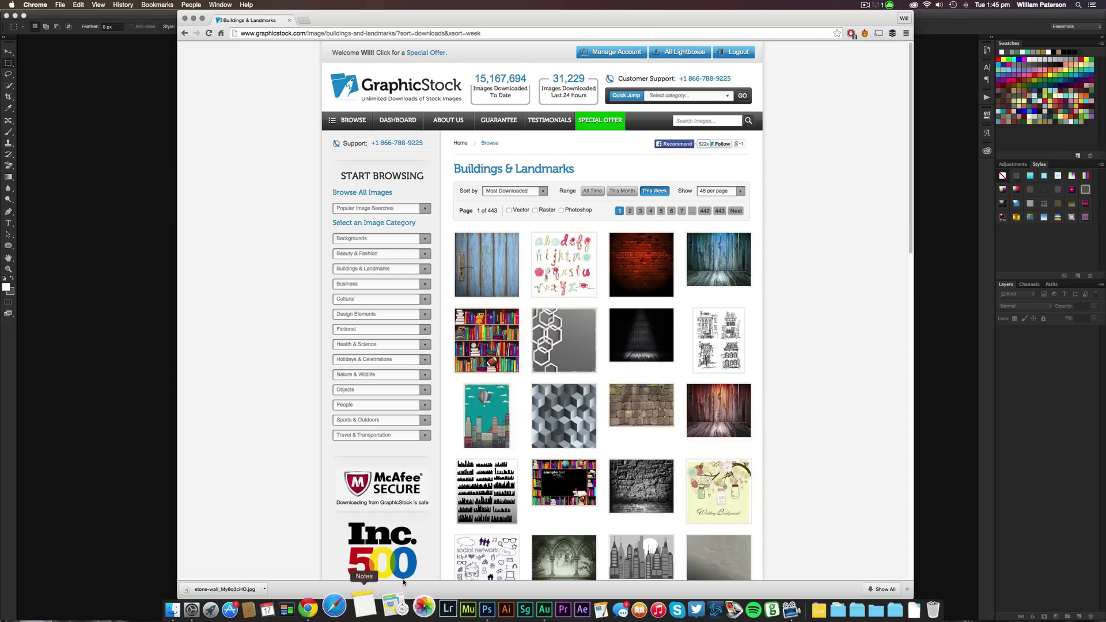
Download the Stone Wall image as a JPG and reveal the file in Finder
{"action": "left_click", "coordinate": [637, 403]}
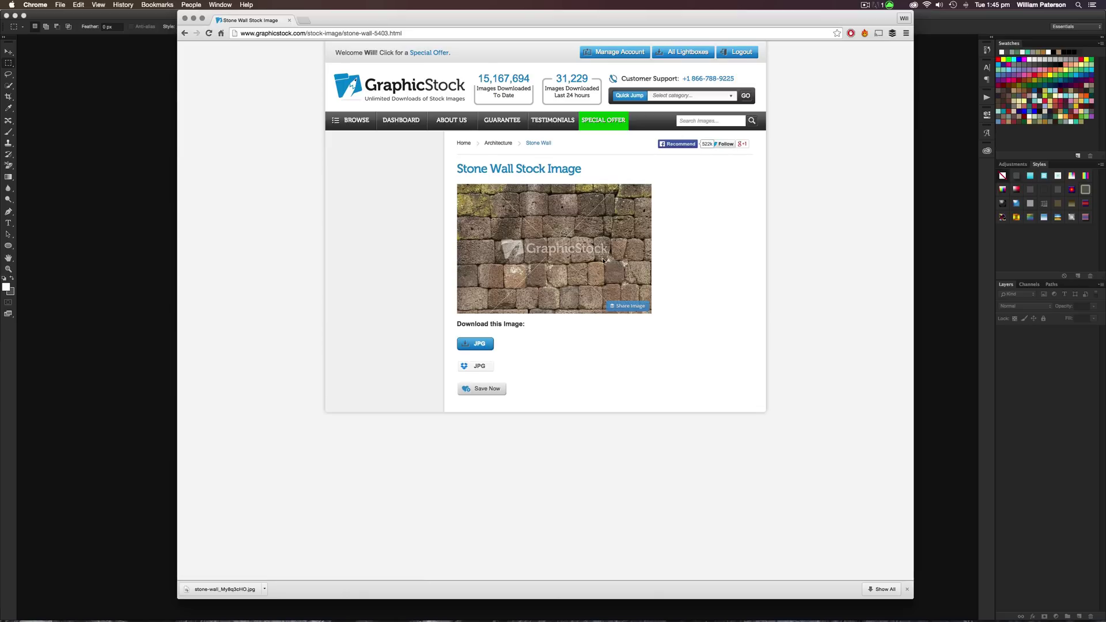
{"action": "left_click", "coordinate": [471, 347]}
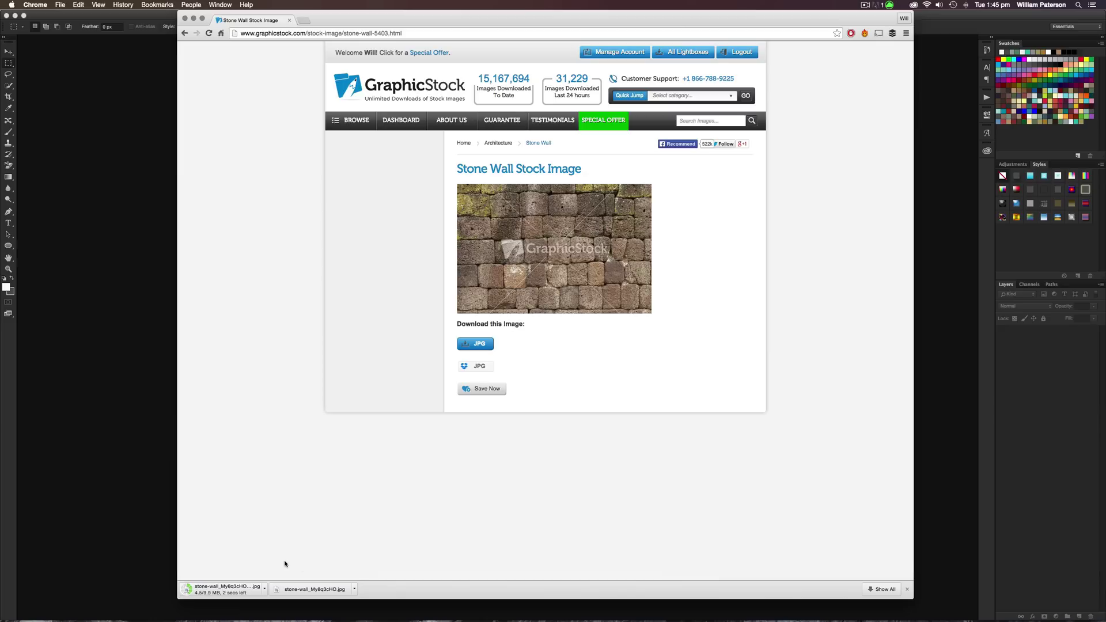
{"action": "left_click", "coordinate": [264, 589]}
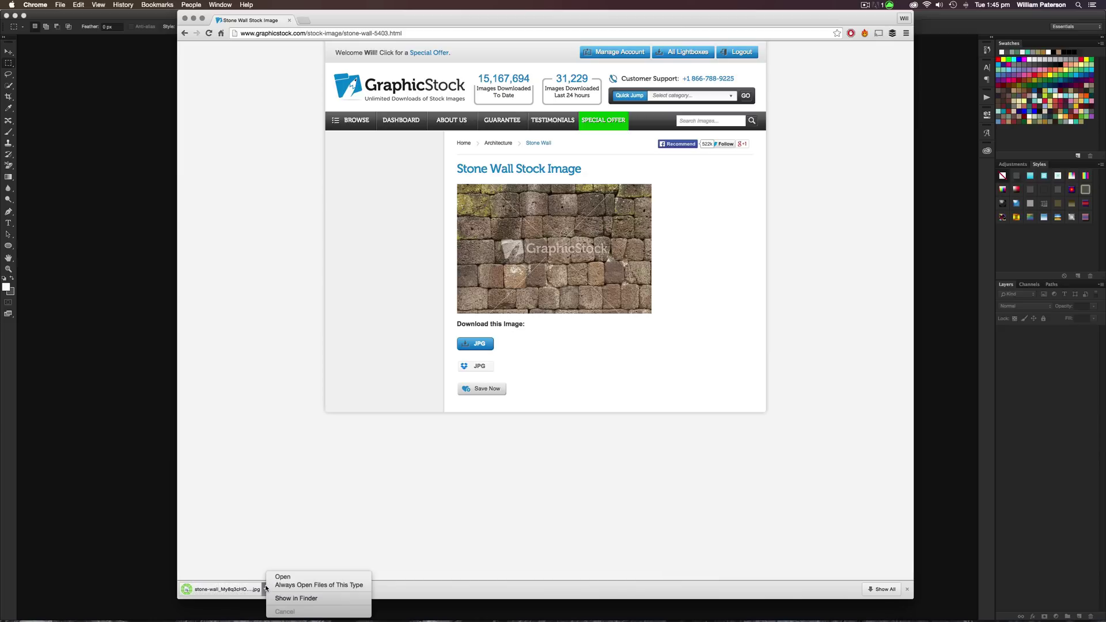
{"action": "left_click", "coordinate": [294, 598]}
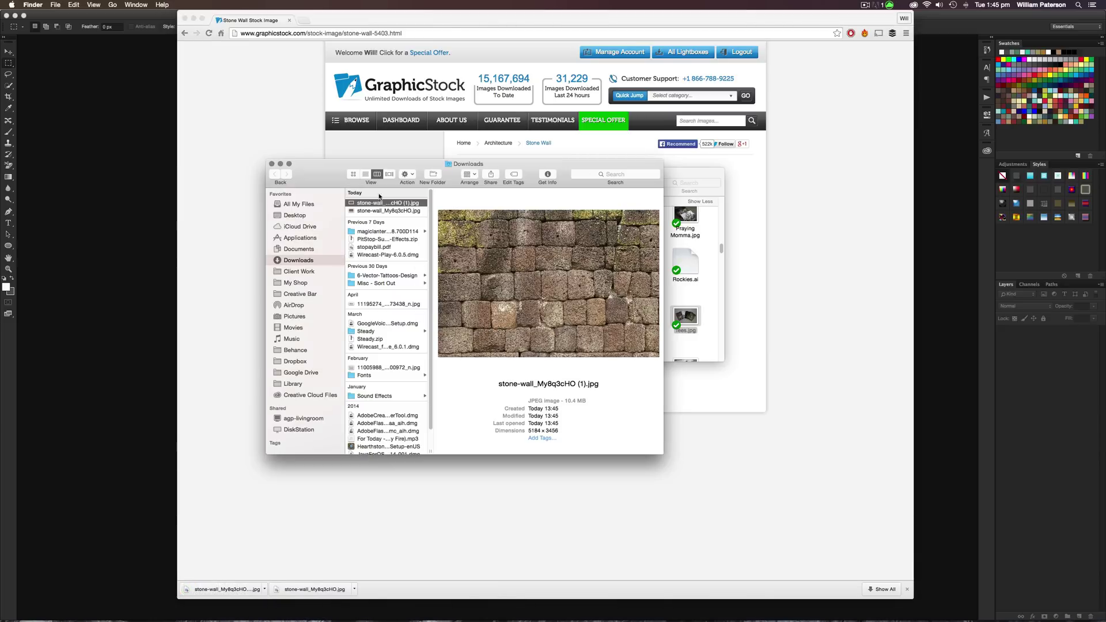
Open the stone wall JPG in Photoshop and zoom to 100%, then out
{"action": "left_click_drag", "start_coordinate": [373, 207], "coordinate": [116, 185]}
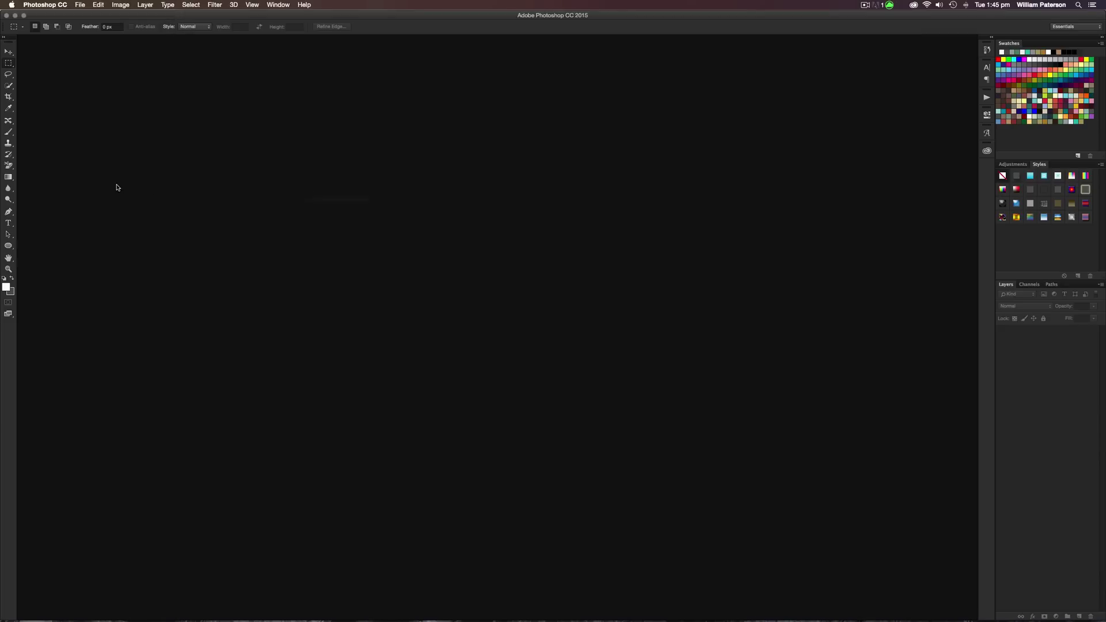
{"action": "key", "text": "super+1"}
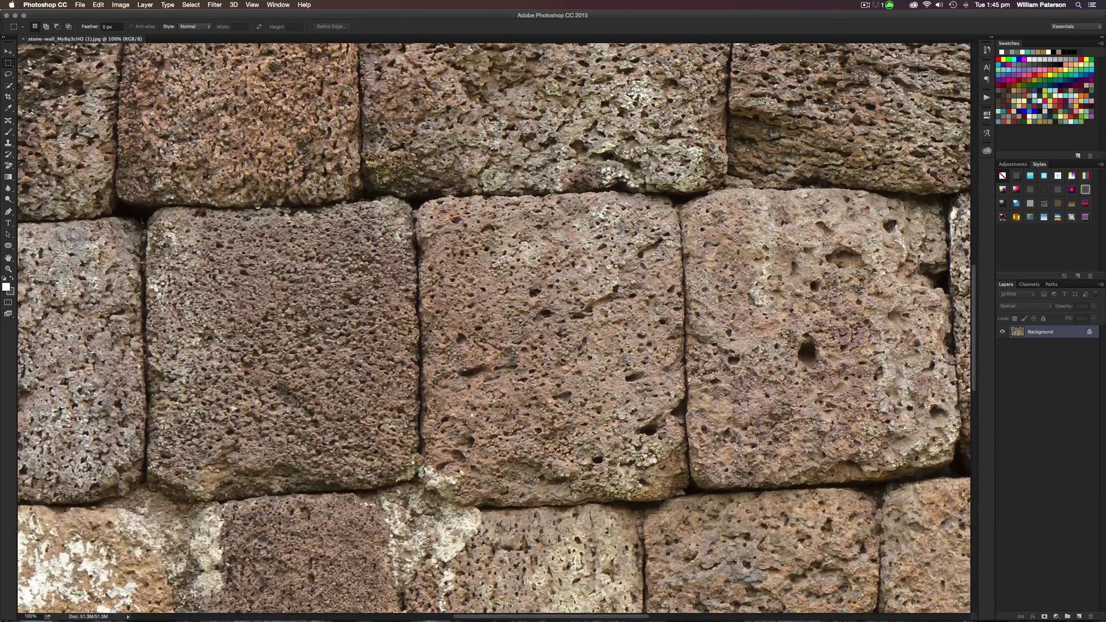
{"action": "key", "text": "super+minus"}
{"action": "key", "text": "super+minus"}
{"action": "key", "text": "super+minus"}
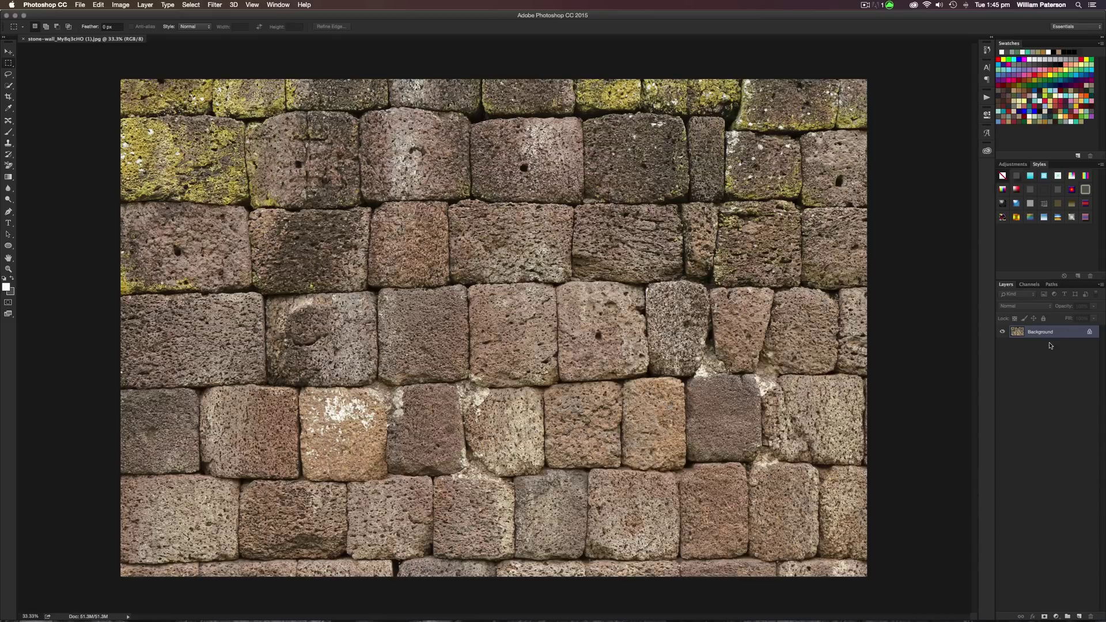
Unlock the Background layer and rename it 'BG'
{"action": "key", "text": "alt"}
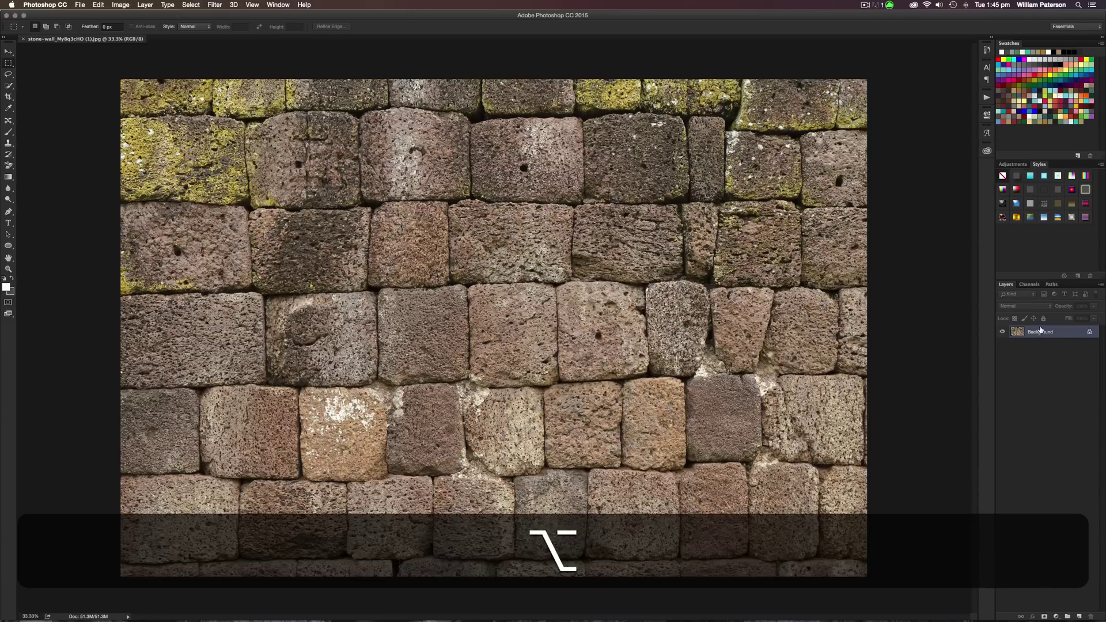
{"action": "double_click", "coordinate": [1038, 333], "text": "alt"}
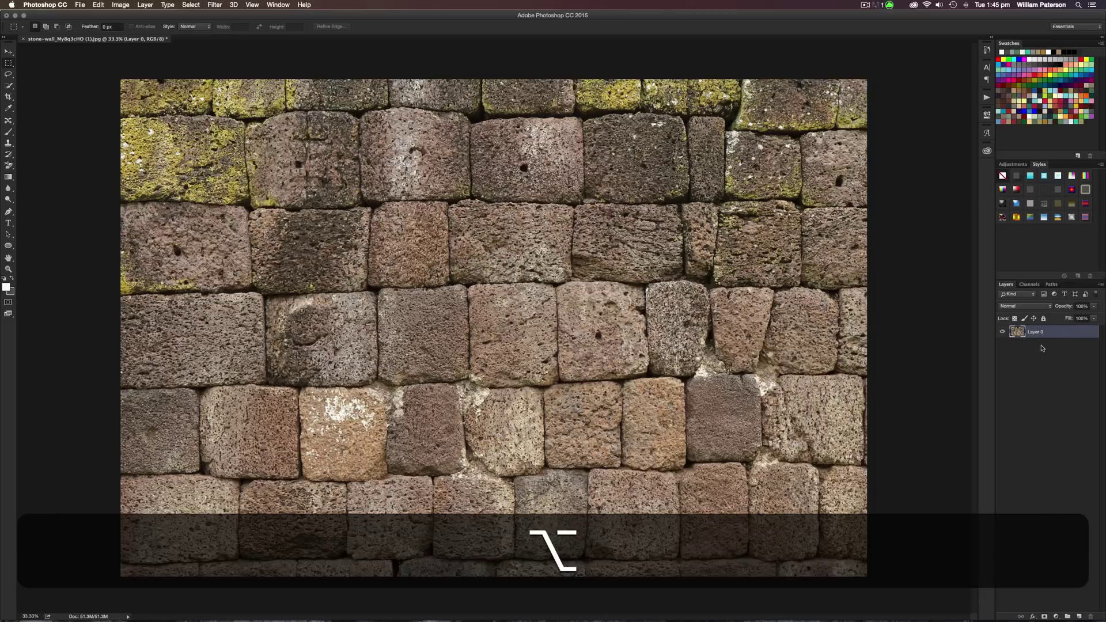
{"action": "double_click", "coordinate": [1038, 332]}
{"action": "type", "text": "BG"}
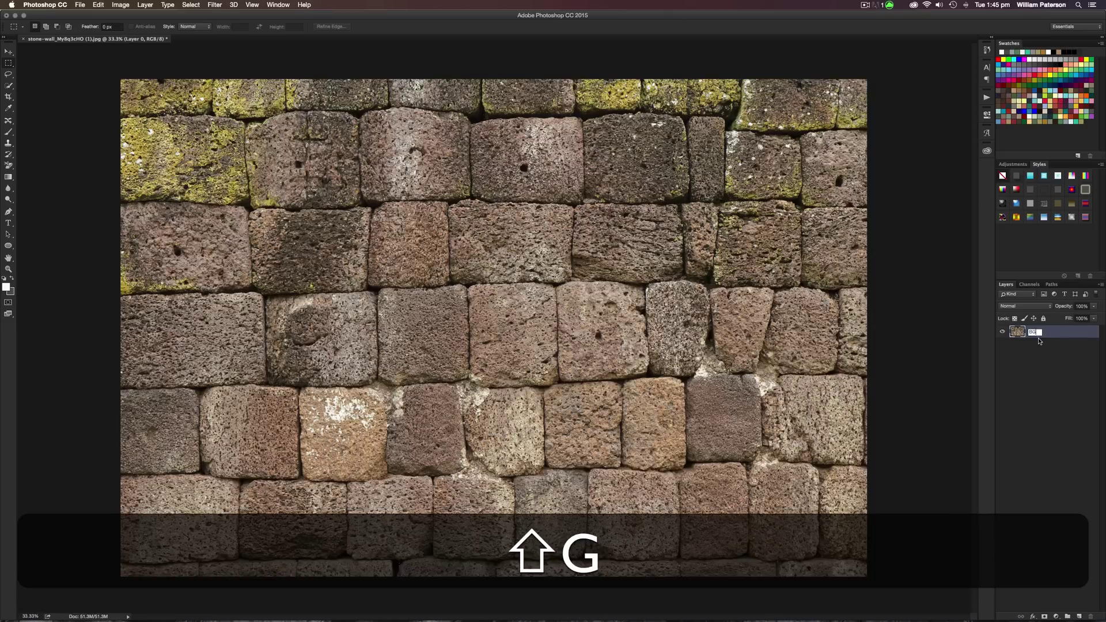
{"action": "key", "text": "Return"}
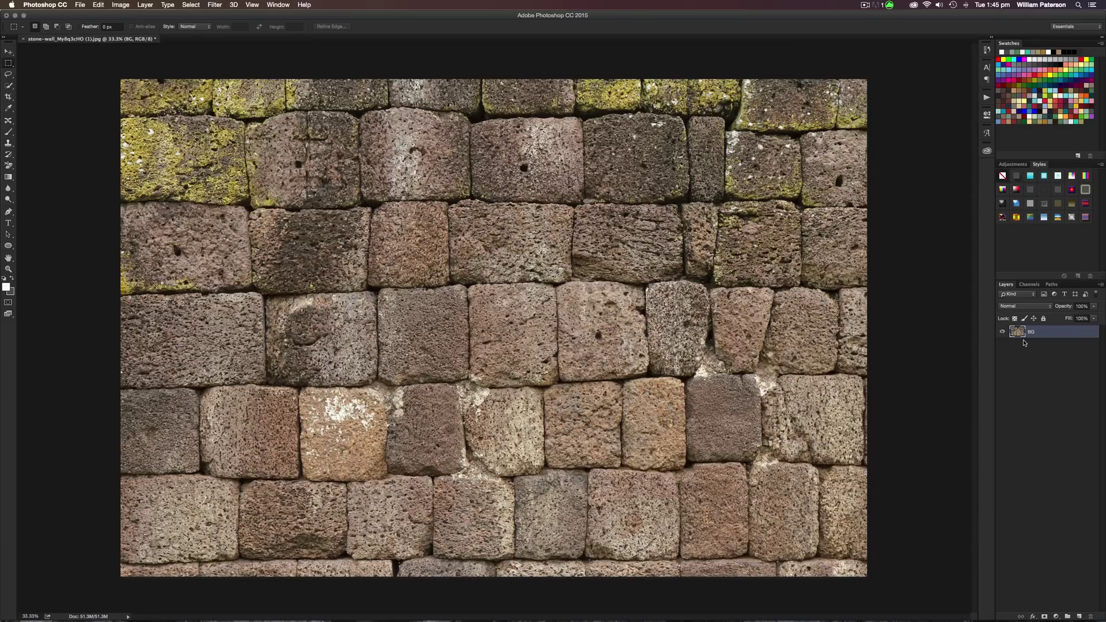
{"action": "left_click_drag", "start_coordinate": [1023, 336], "coordinate": [823, 229]}
{"action": "left_click", "coordinate": [207, 602]}
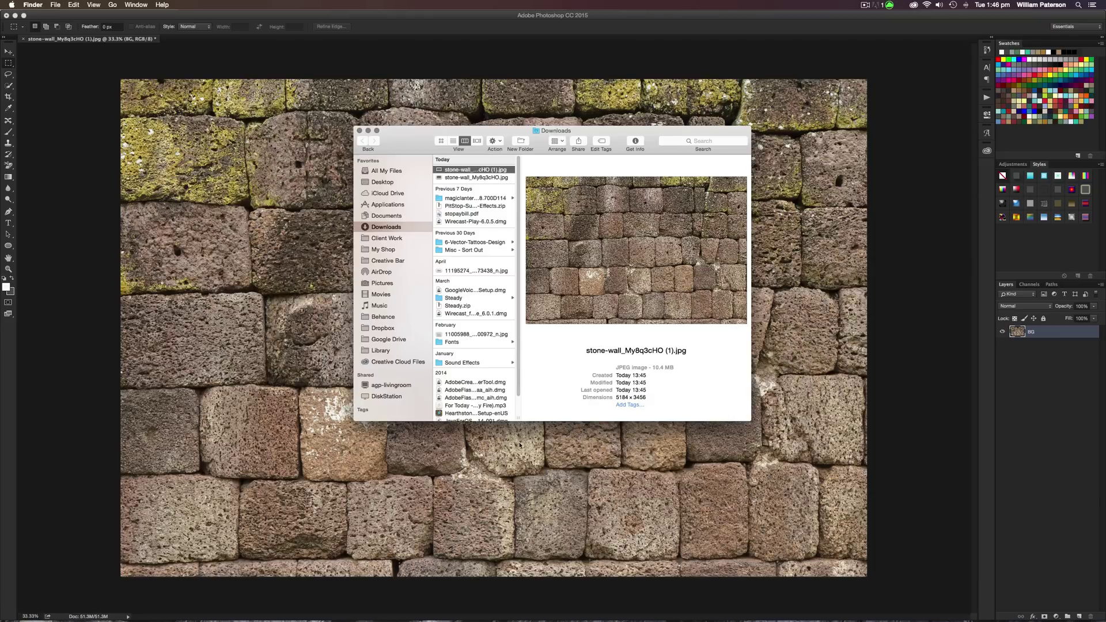
{"action": "left_click", "coordinate": [829, 315]}
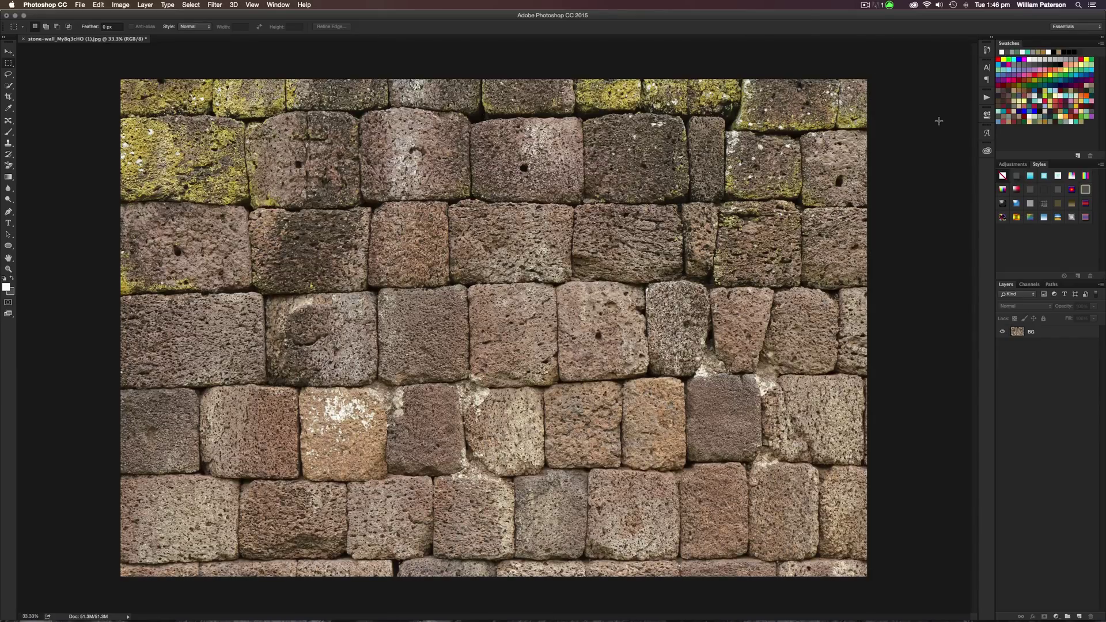
Place the Artwork 68 'Willing Mind / Eager Heart' lettering from the Hand Lettering library
{"action": "left_click", "coordinate": [987, 151]}
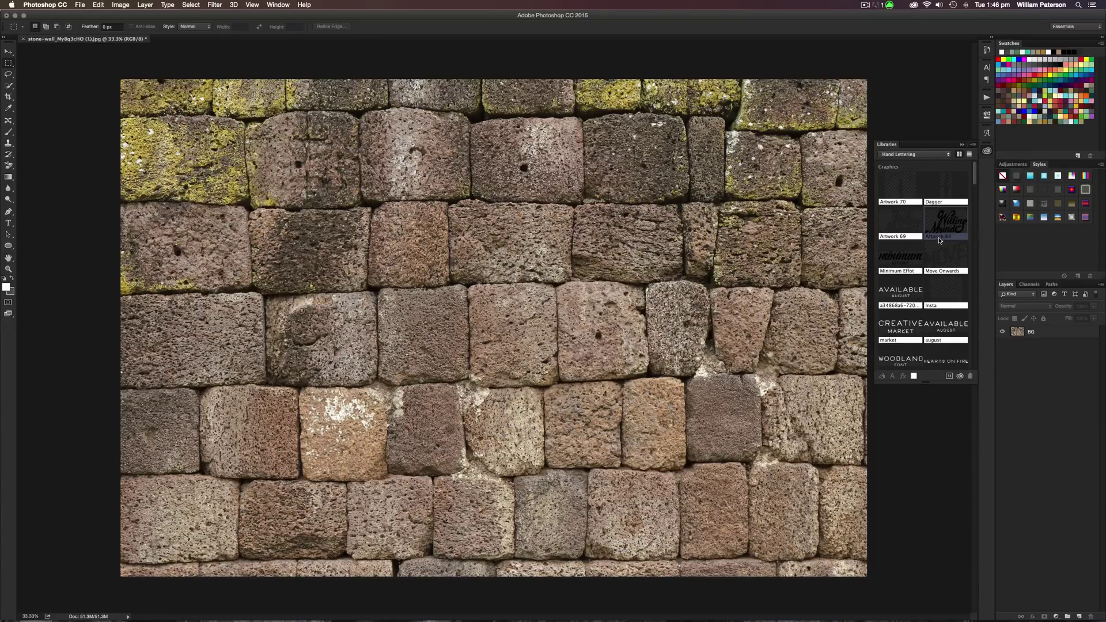
{"action": "left_click_drag", "start_coordinate": [947, 227], "coordinate": [724, 264]}
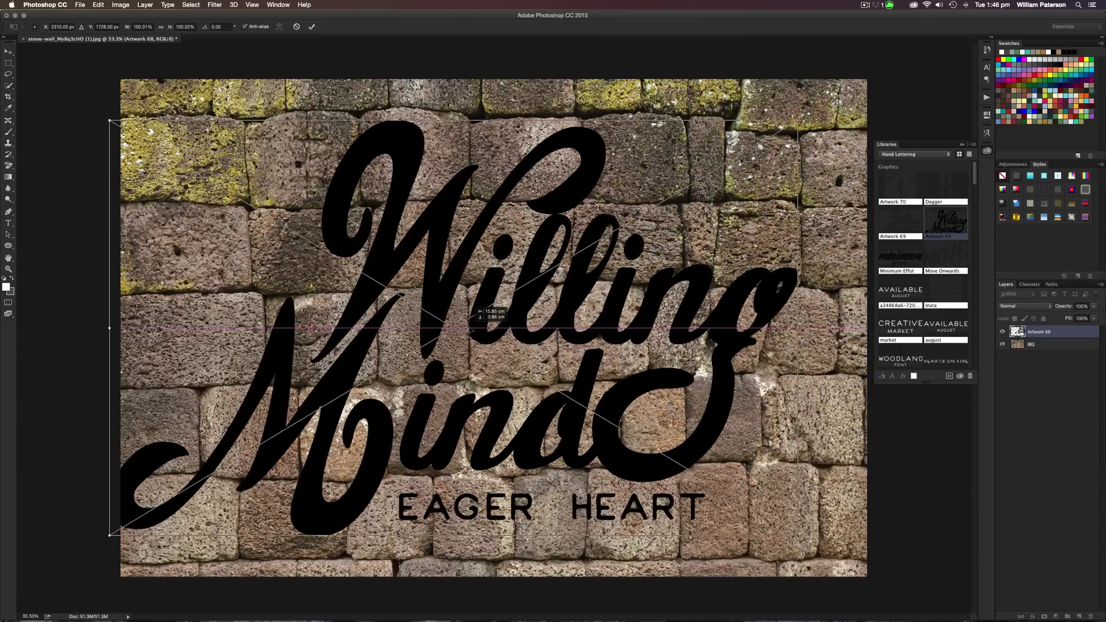
{"action": "left_click", "coordinate": [987, 151]}
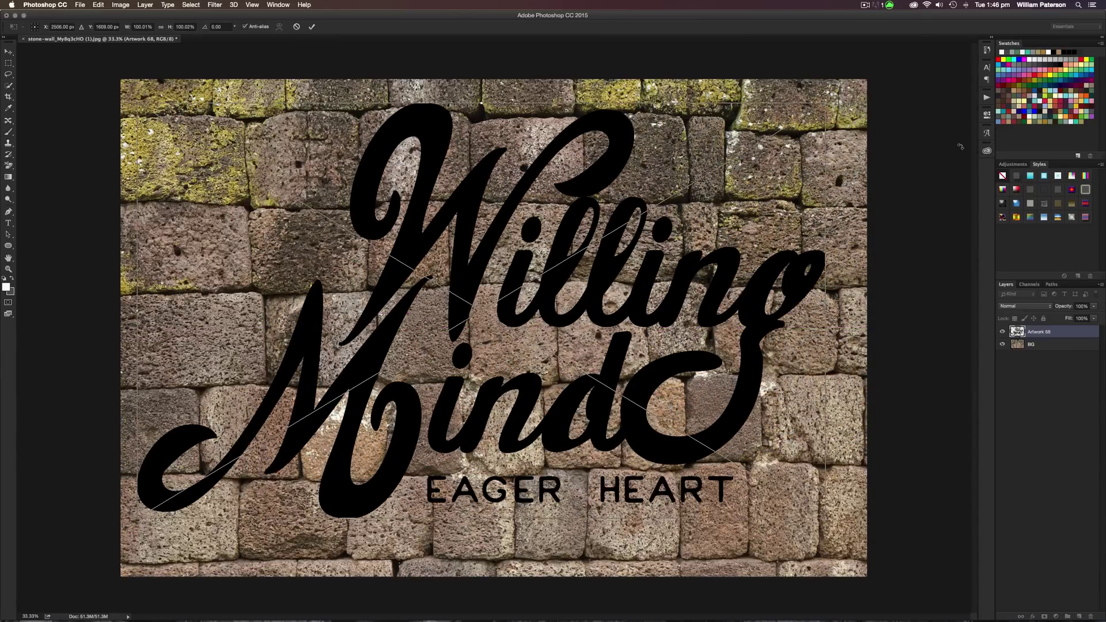
Scale the lettering to about 69% from its centre and move it slightly lower
{"action": "key", "text": "alt+shift"}
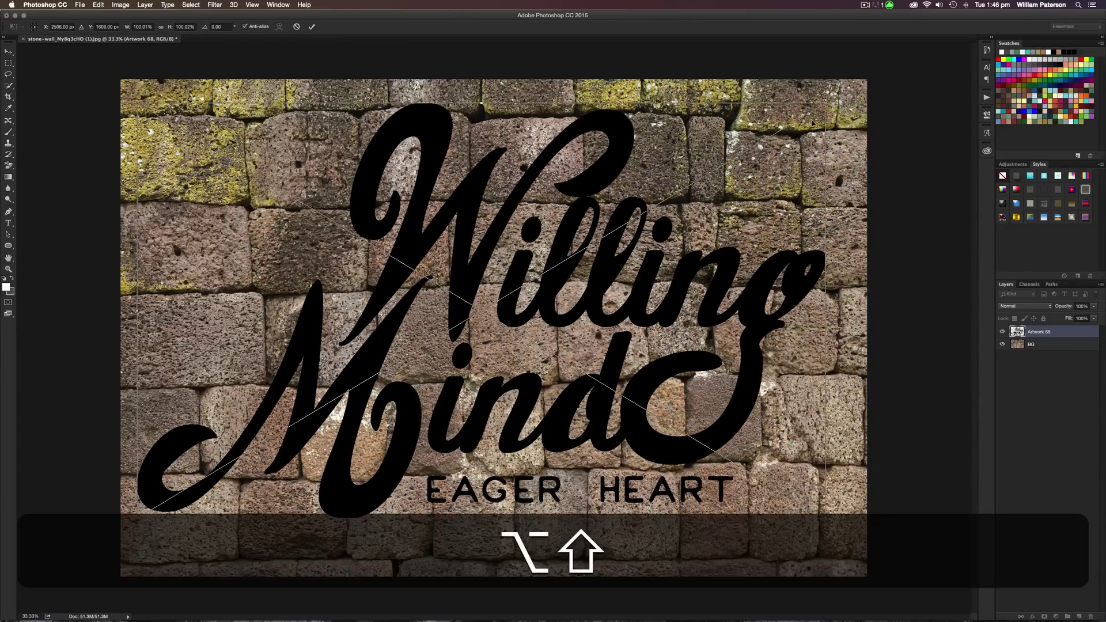
{"action": "left_click_drag", "start_coordinate": [820, 106], "coordinate": [734, 197]}
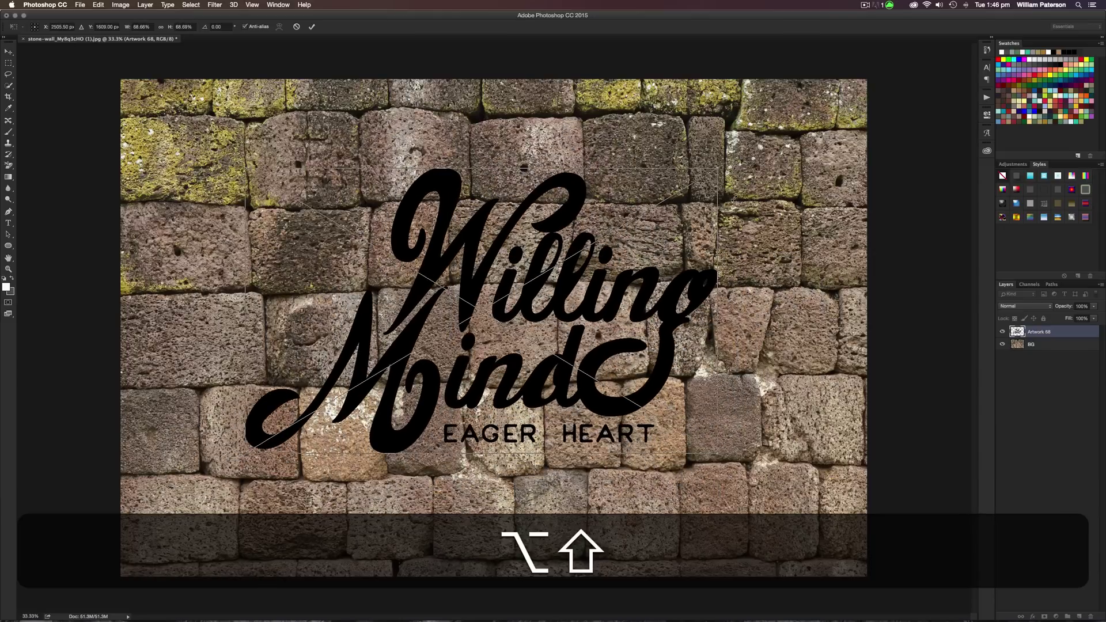
{"action": "left_click_drag", "start_coordinate": [643, 305], "coordinate": [643, 318]}
{"action": "key", "text": "Return"}
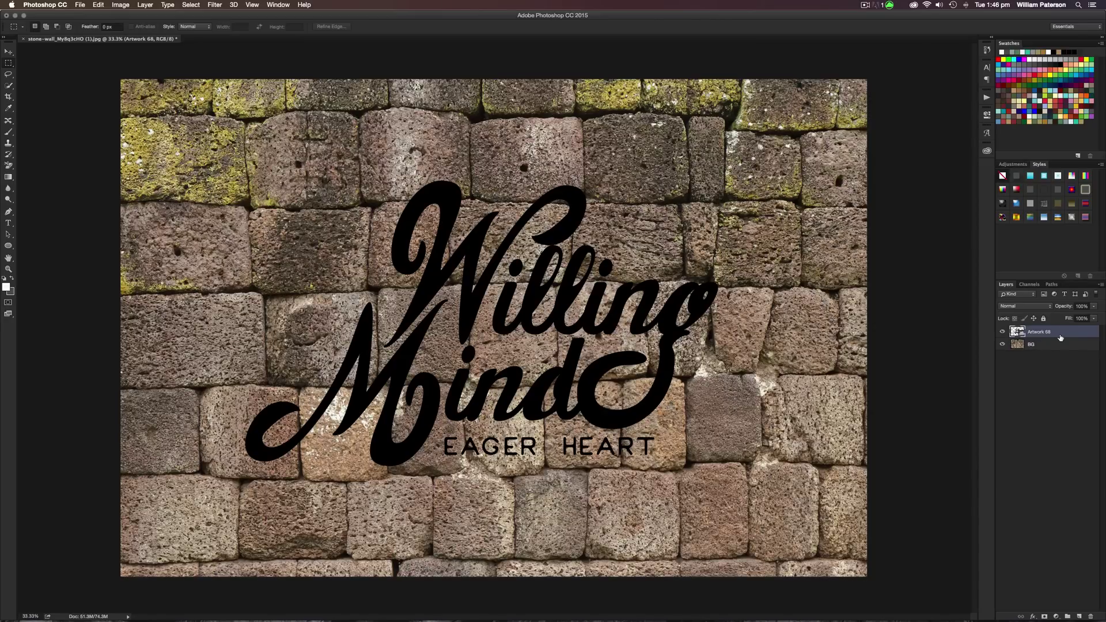
Rename the lettering layer to 'Willing Mind'
{"action": "double_click", "coordinate": [1030, 332]}
{"action": "type", "text": "Willing Mind"}
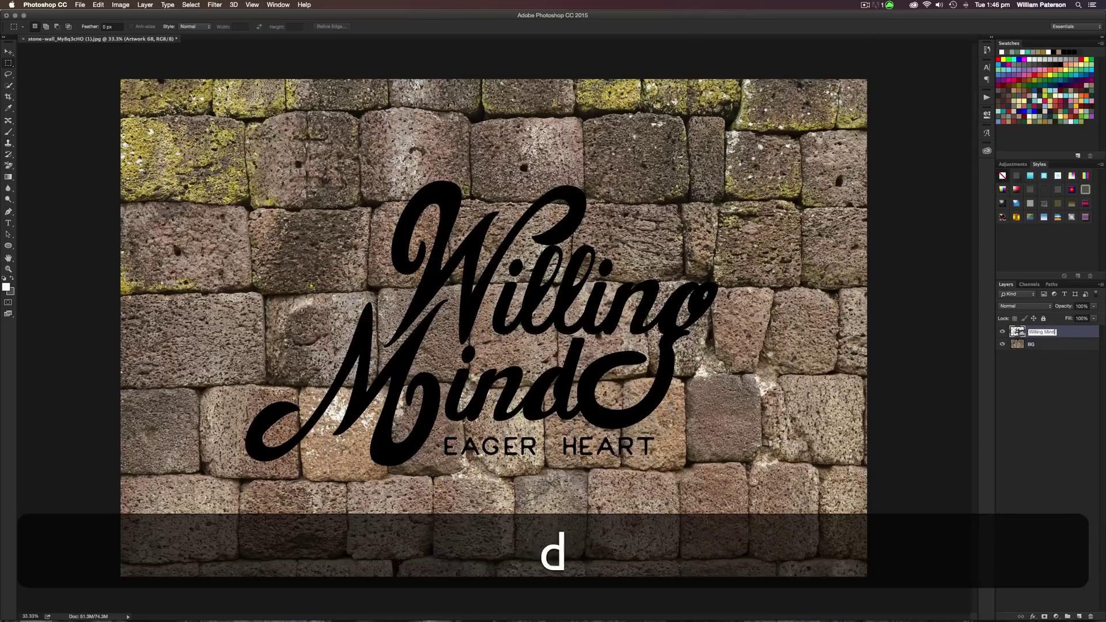
{"action": "key", "text": "Return"}
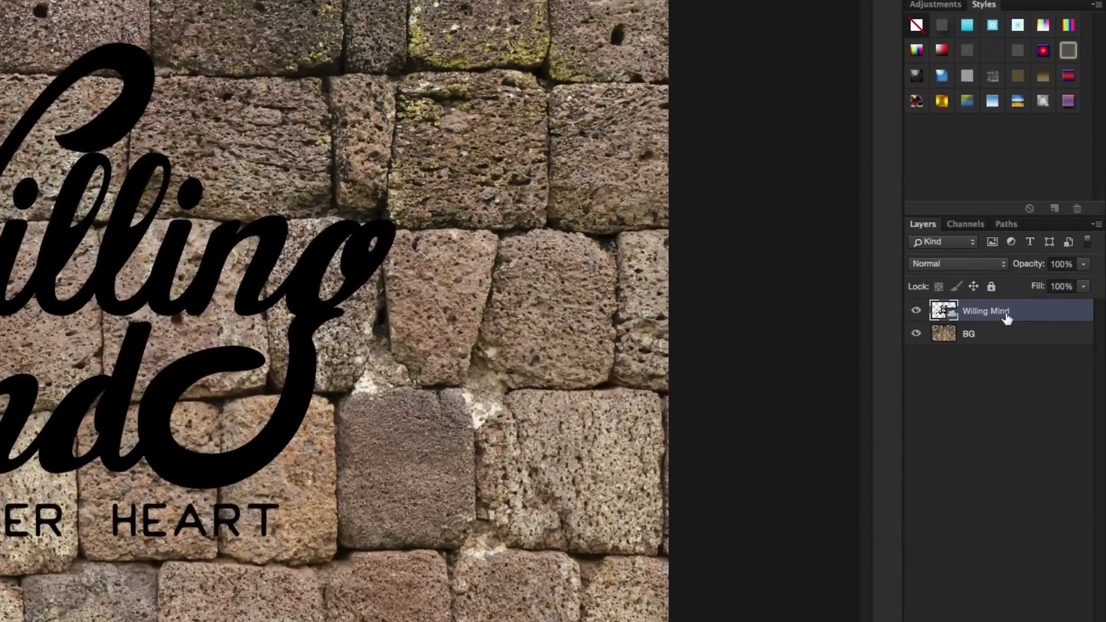
Add a Color Overlay of light grey #efefef to the Willing Mind layer
{"action": "right_click", "coordinate": [1064, 329]}
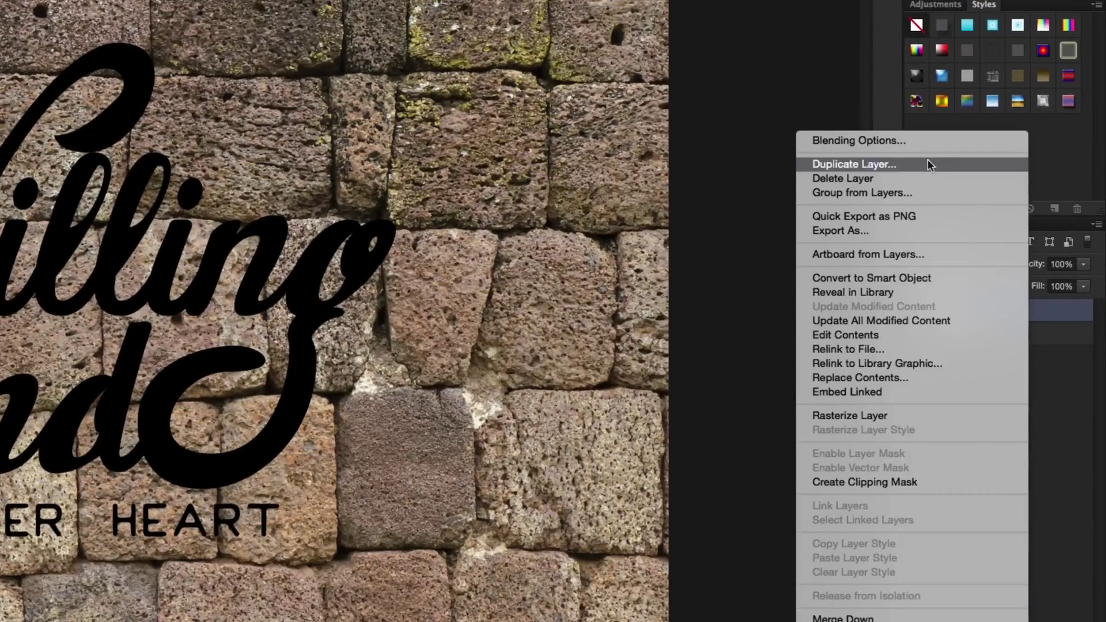
{"action": "left_click", "coordinate": [893, 136]}
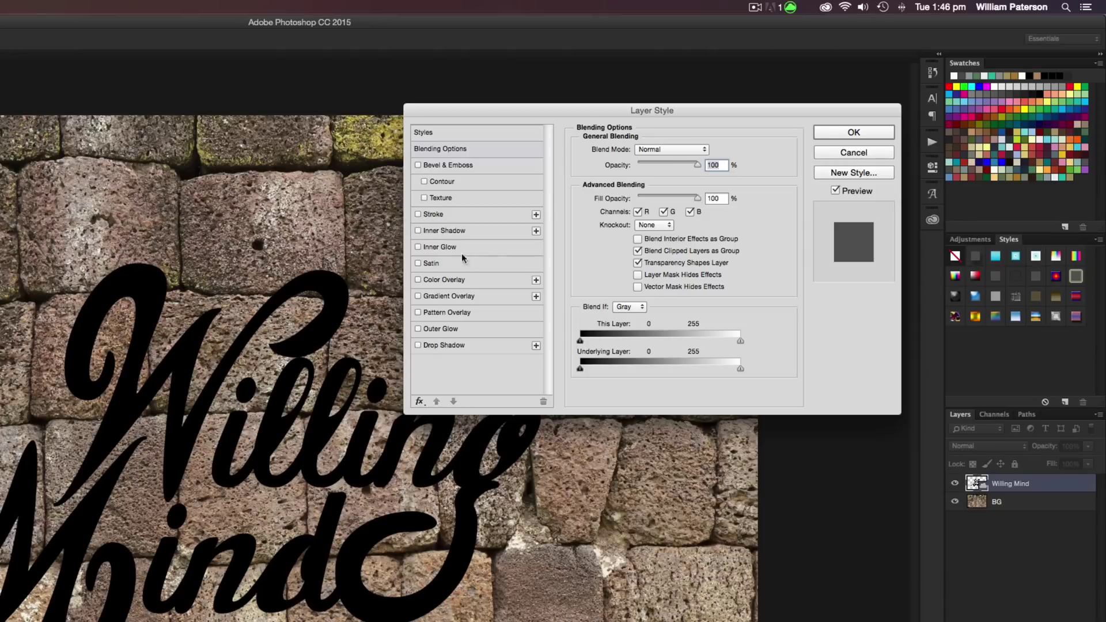
{"action": "left_click", "coordinate": [443, 280]}
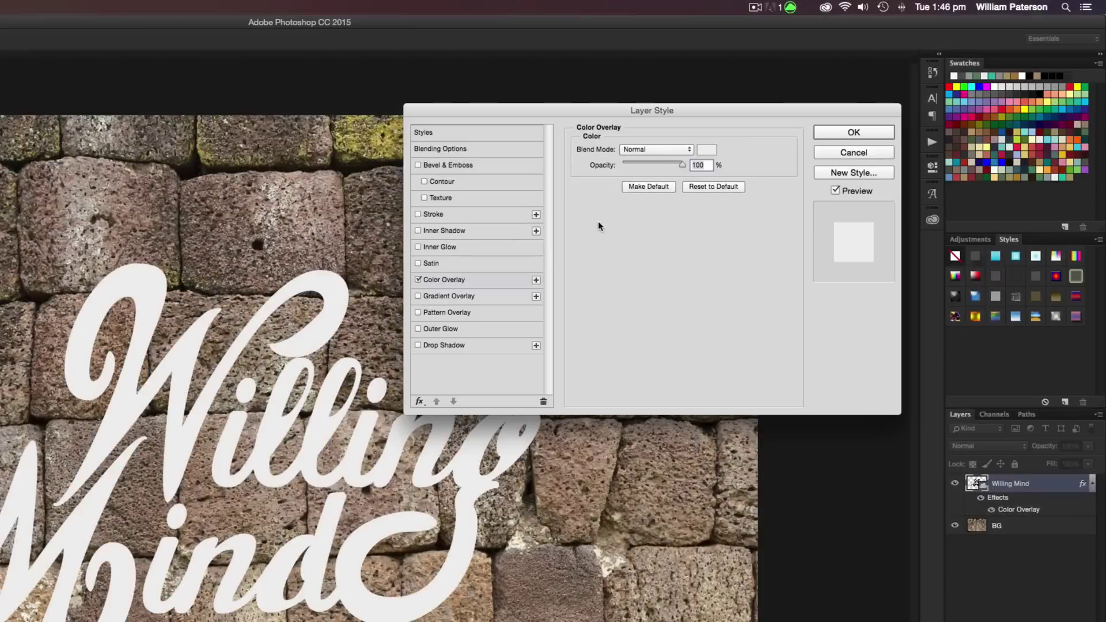
{"action": "left_click", "coordinate": [705, 149]}
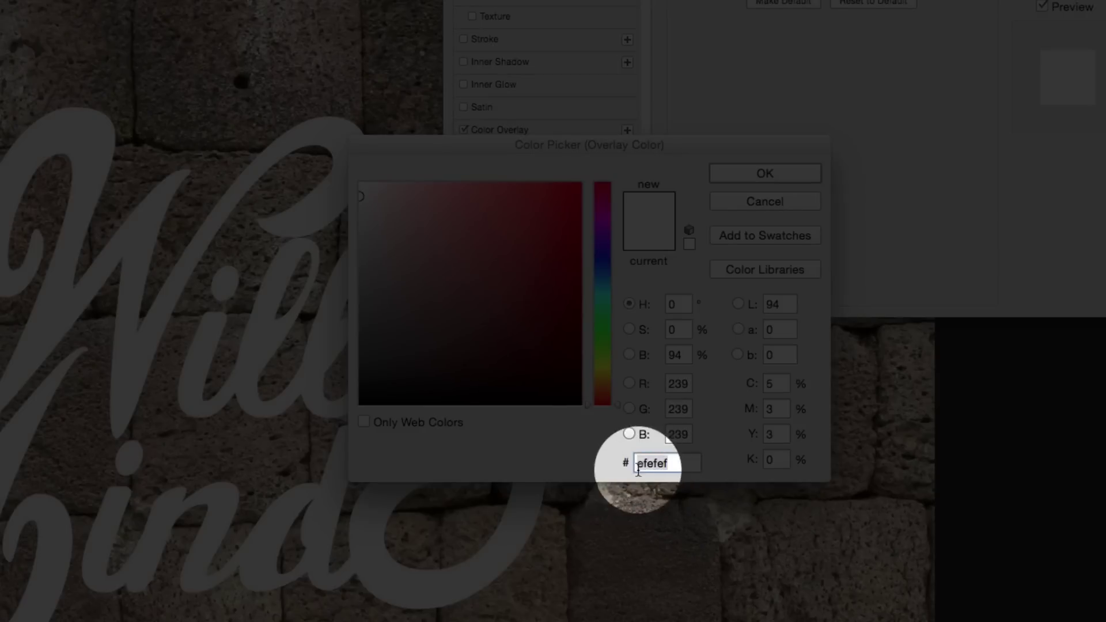
{"action": "left_click_drag", "start_coordinate": [636, 464], "coordinate": [666, 467]}
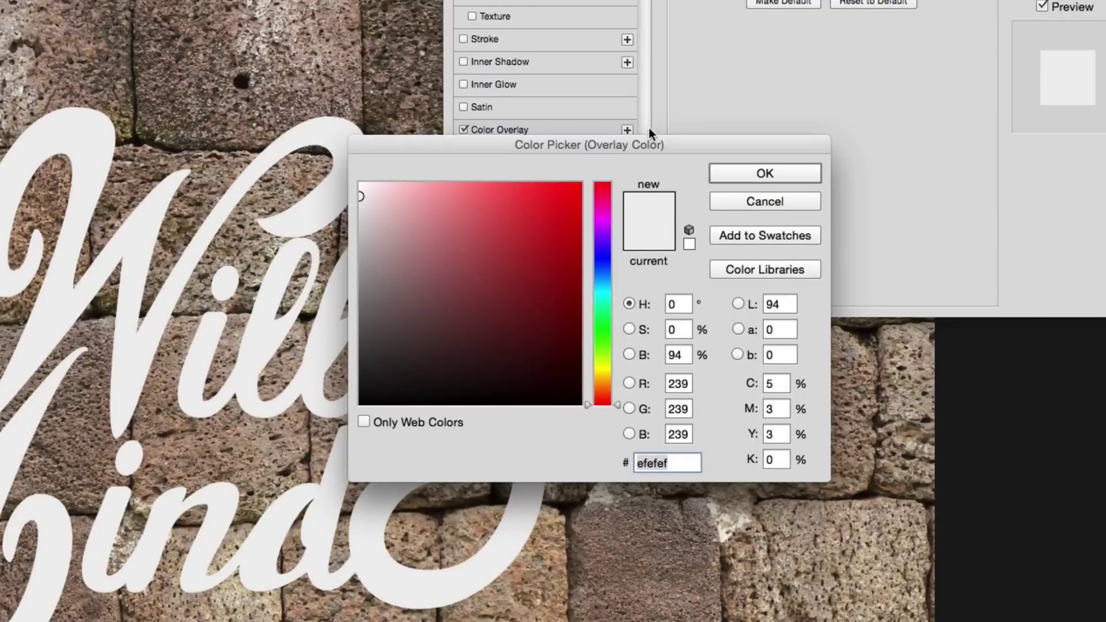
{"action": "left_click_drag", "start_coordinate": [650, 144], "coordinate": [728, 51]}
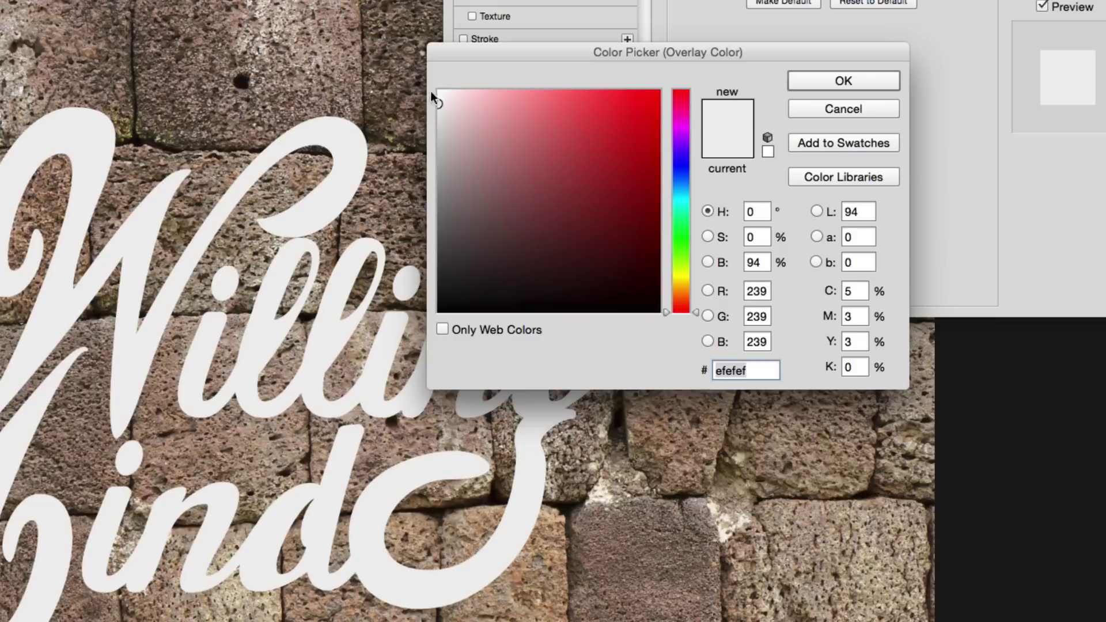
{"action": "left_click_drag", "start_coordinate": [571, 223], "coordinate": [617, 195]}
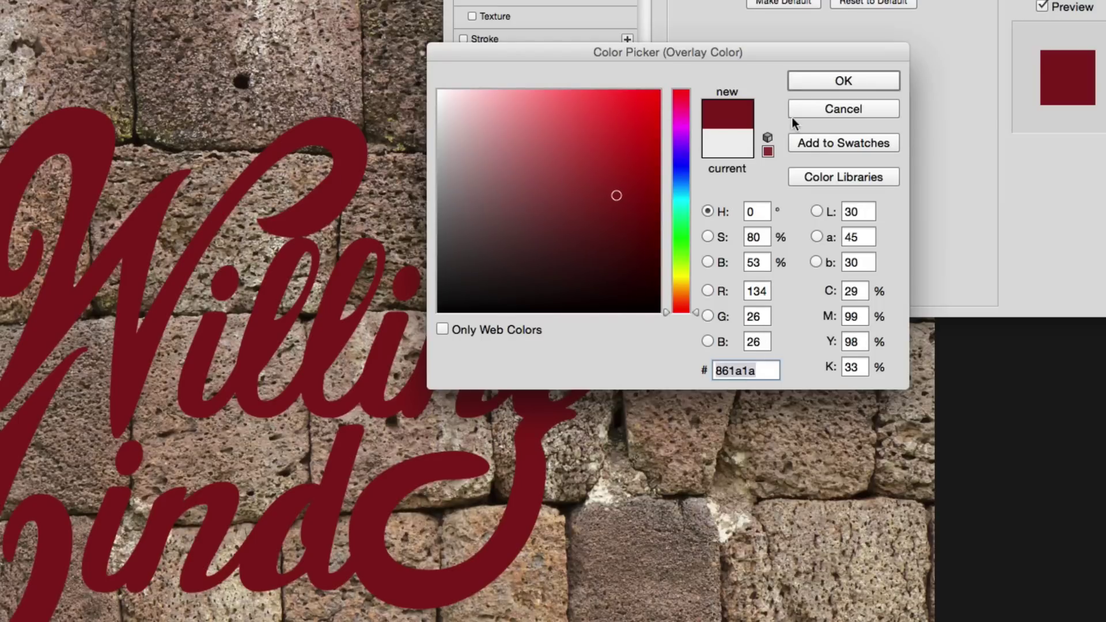
{"action": "left_click", "coordinate": [811, 109]}
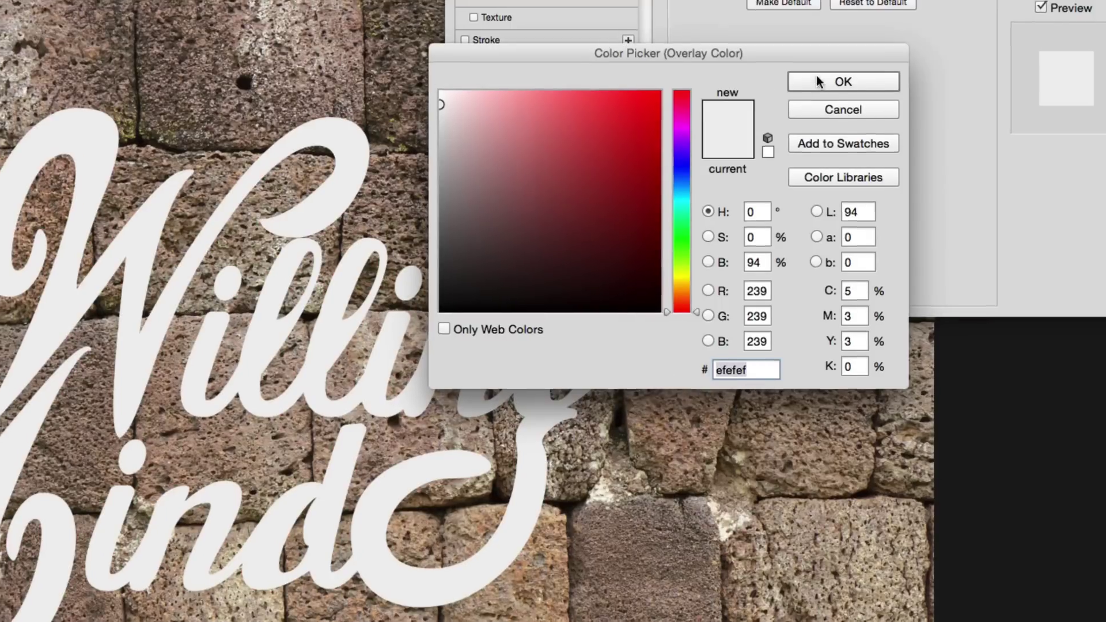
{"action": "left_click", "coordinate": [817, 78]}
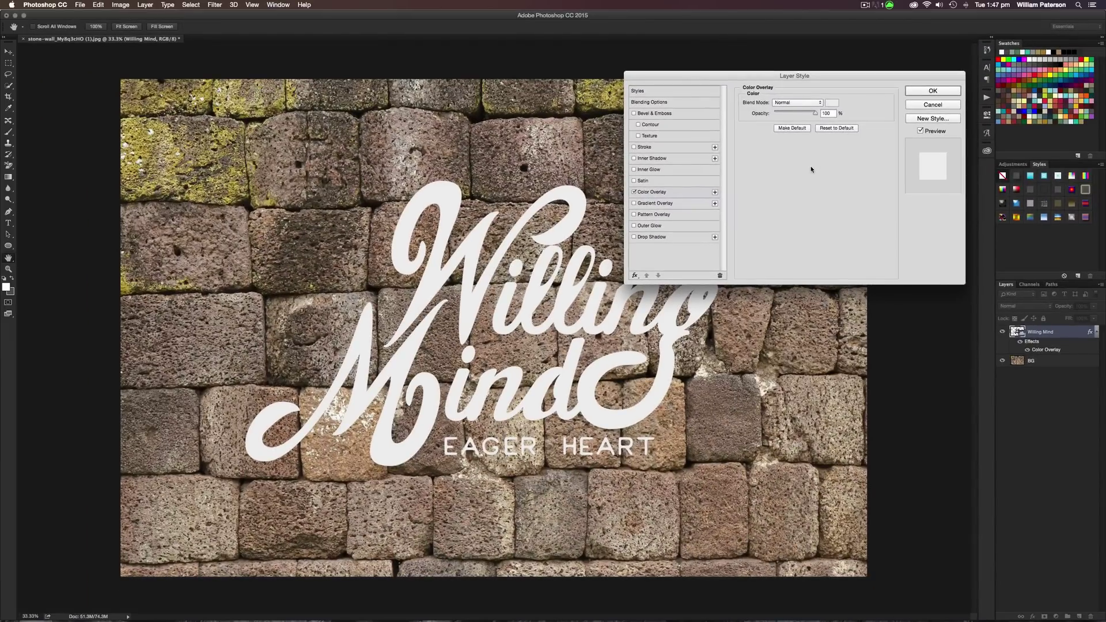
Apply the #efefef overlay, then reopen the Willing Mind layer's Blending Options
{"action": "left_click", "coordinate": [932, 91]}
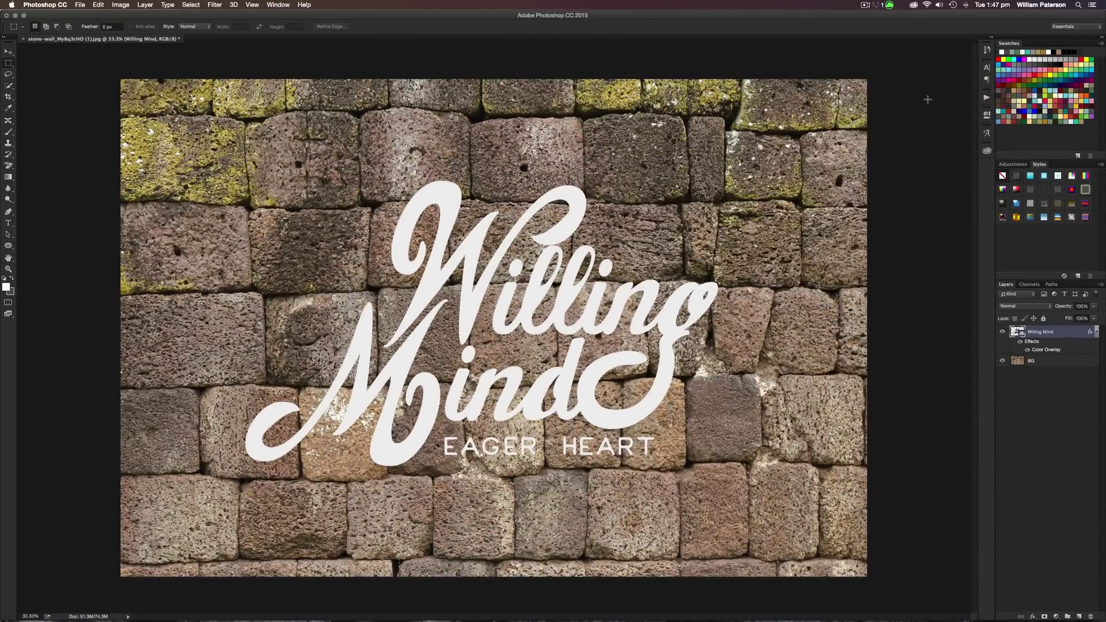
{"action": "right_click", "coordinate": [1082, 333]}
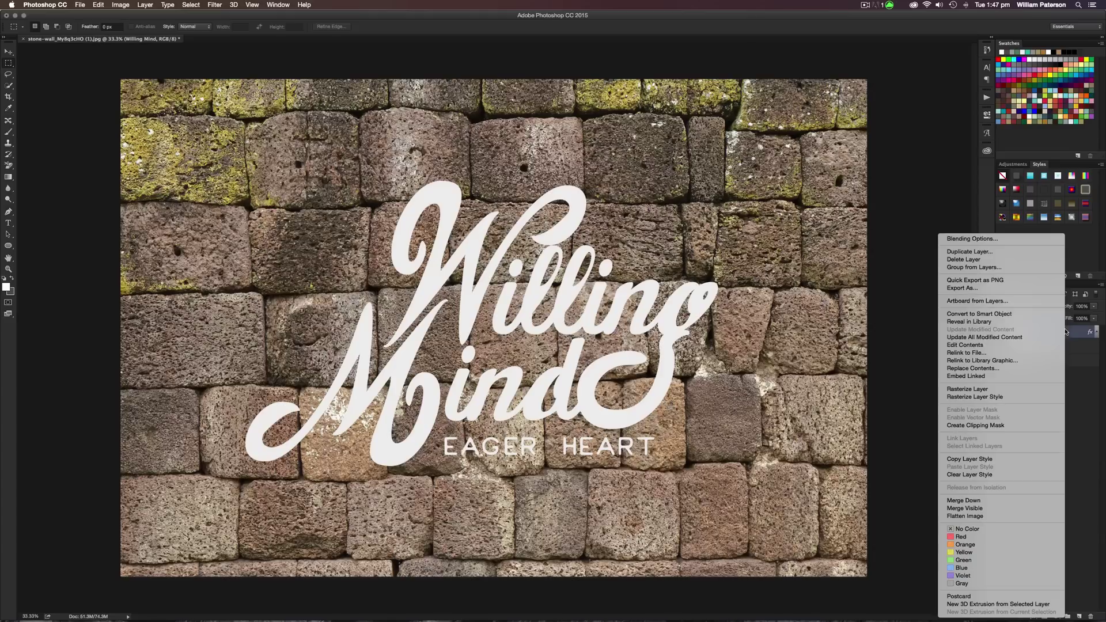
{"action": "left_click", "coordinate": [972, 238]}
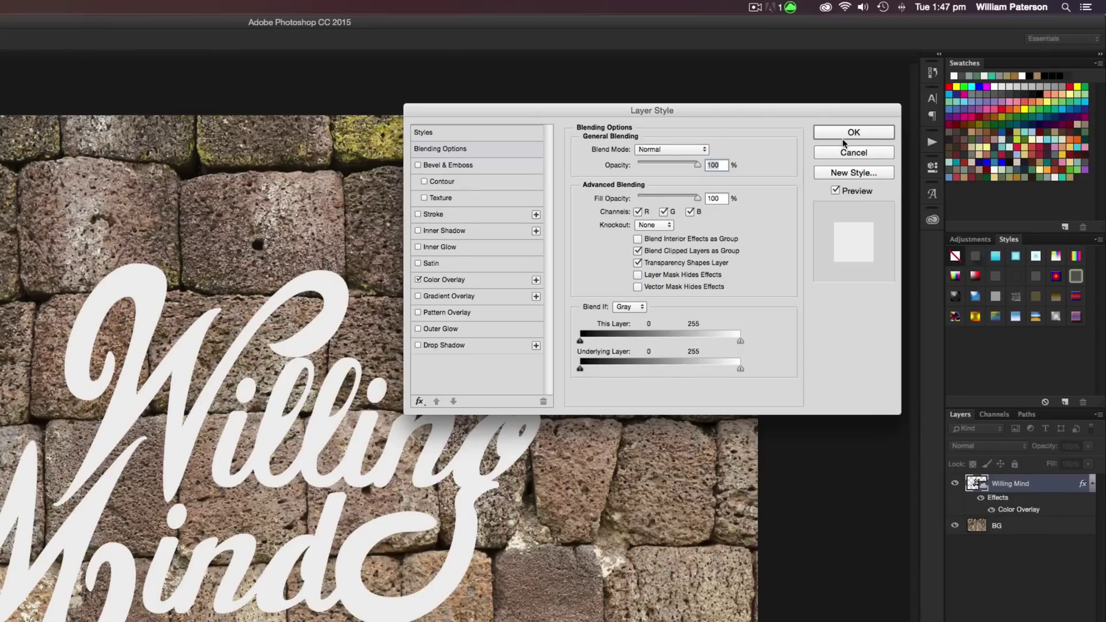
{"action": "left_click", "coordinate": [847, 154]}
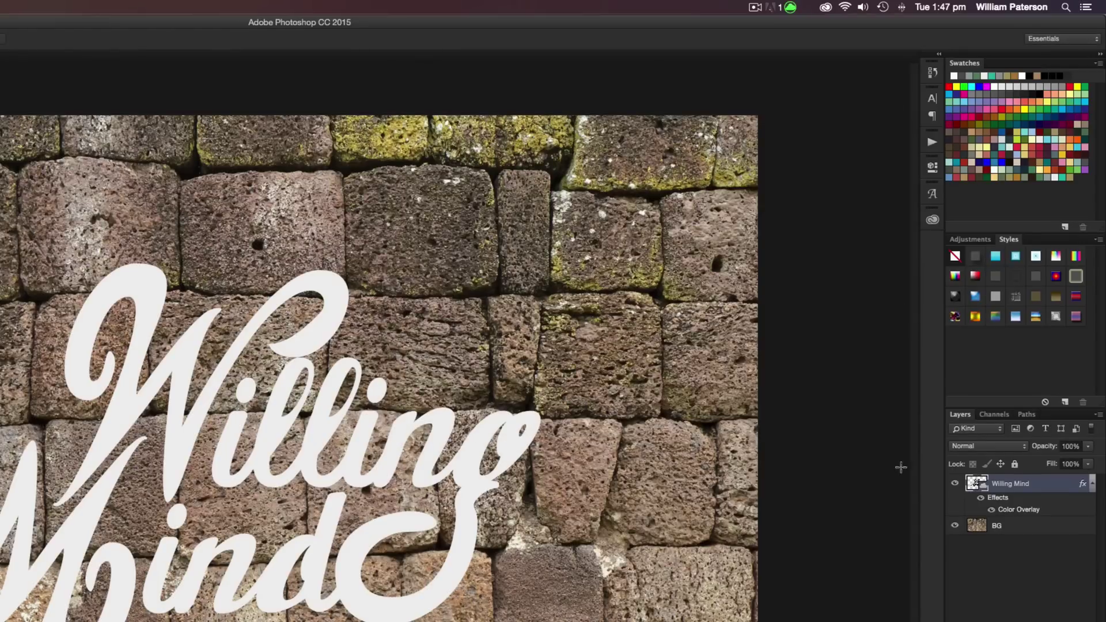
{"action": "left_click", "coordinate": [1087, 485]}
{"action": "left_click", "coordinate": [1062, 547]}
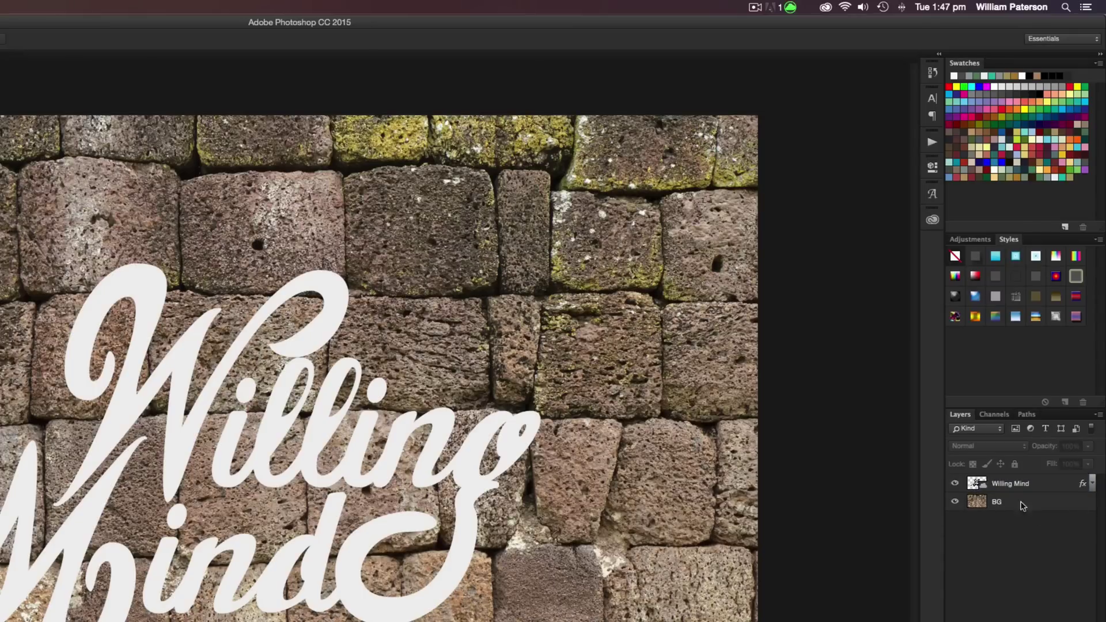
{"action": "left_click", "coordinate": [1012, 482]}
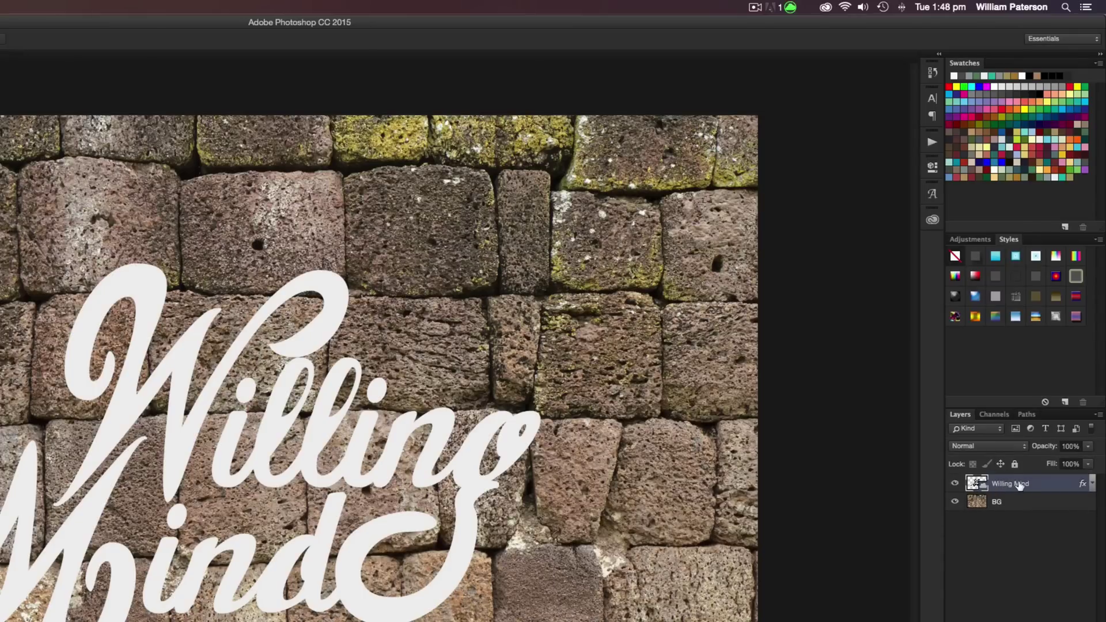
{"action": "left_click", "coordinate": [1003, 447]}
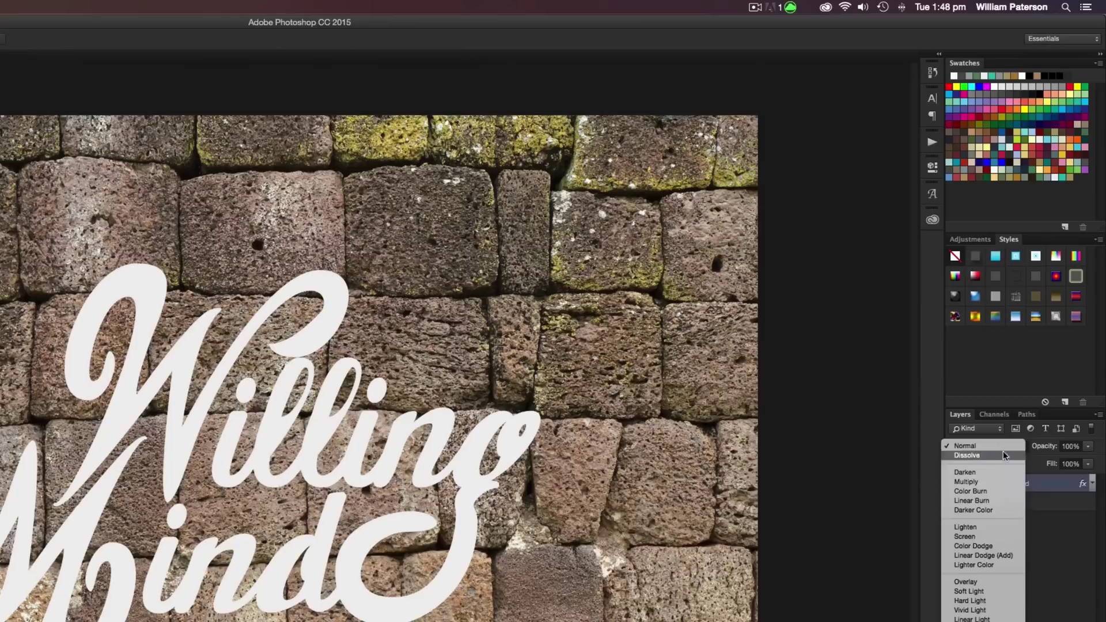
{"action": "left_click", "coordinate": [985, 582]}
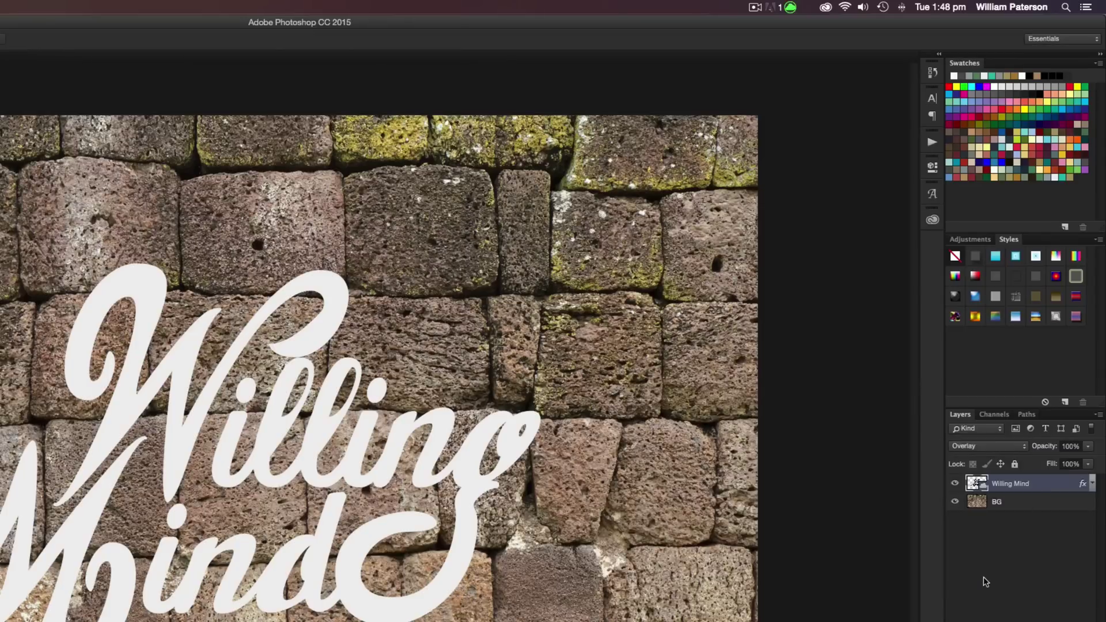
{"action": "left_click", "coordinate": [1007, 447]}
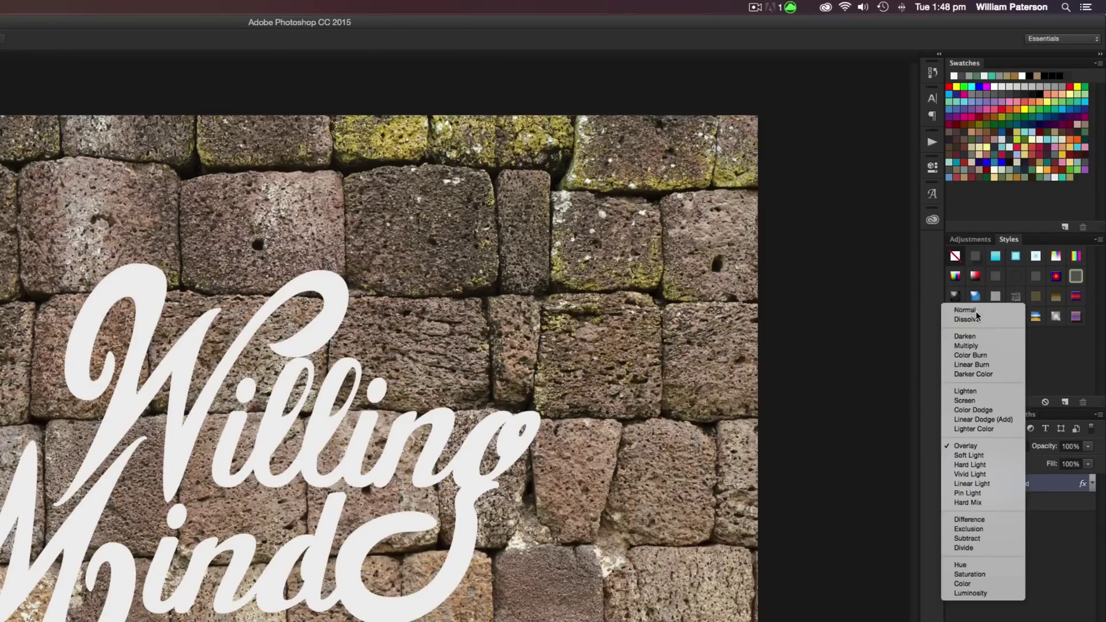
{"action": "left_click", "coordinate": [977, 314]}
{"action": "left_click", "coordinate": [1053, 518]}
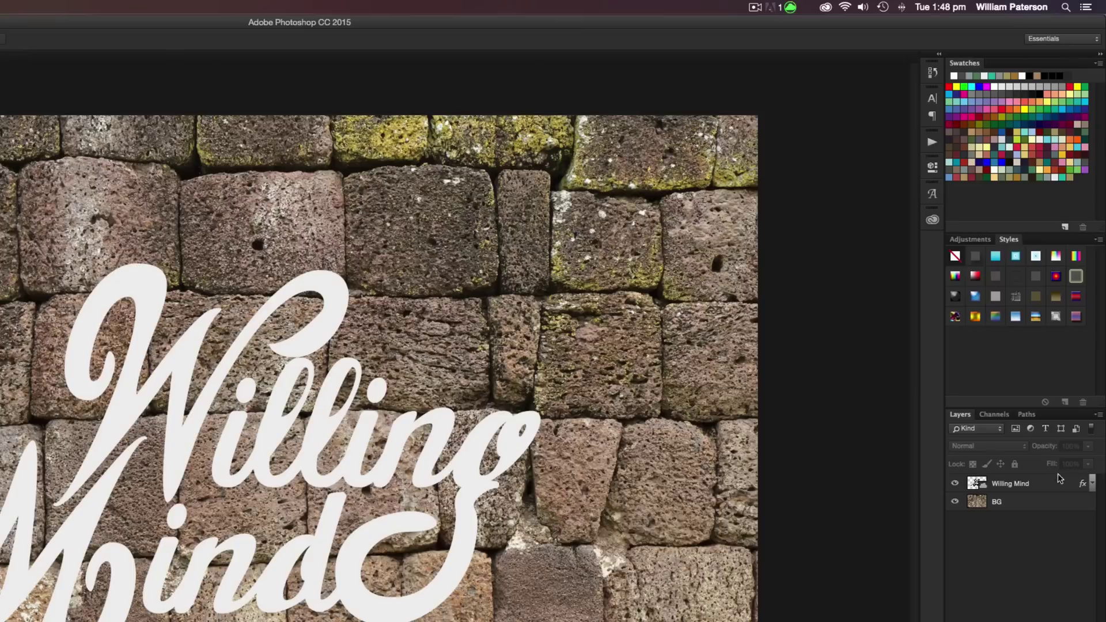
{"action": "left_click", "coordinate": [1091, 484]}
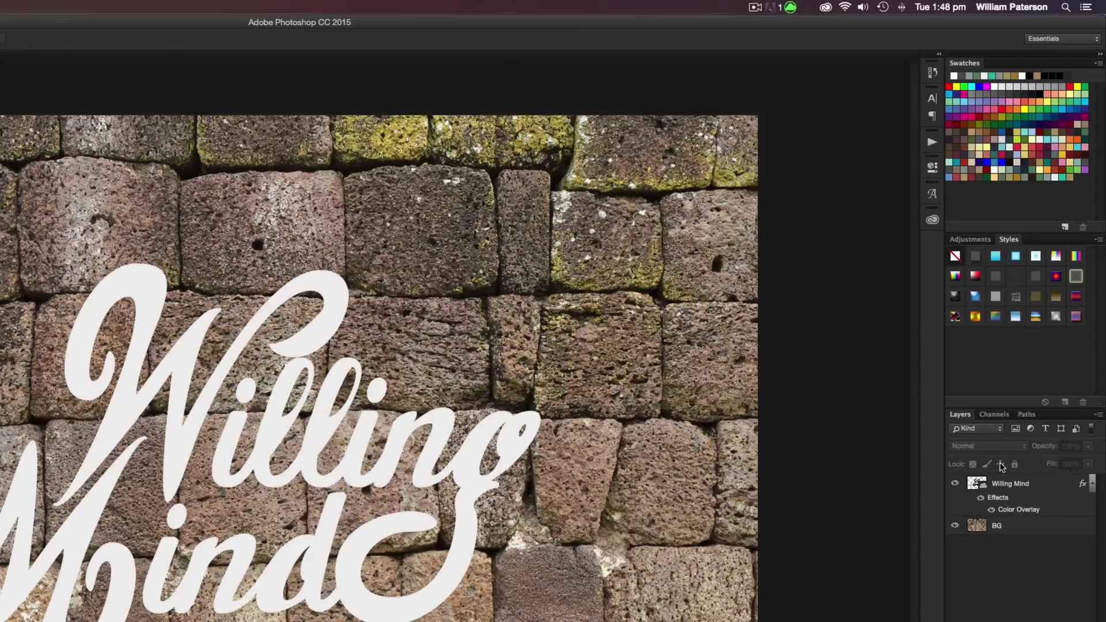
{"action": "left_click", "coordinate": [1018, 490]}
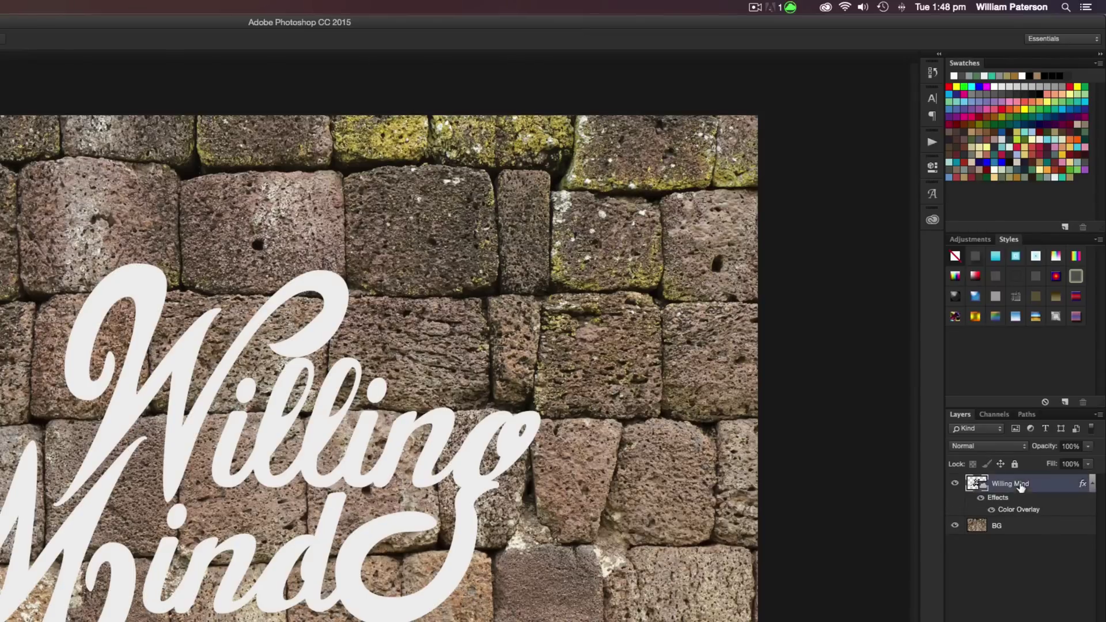
{"action": "right_click", "coordinate": [1057, 492]}
Split the Underlying Layer black Blend If slider to 0/168 so dark stone shows through
{"action": "left_click", "coordinate": [916, 351]}
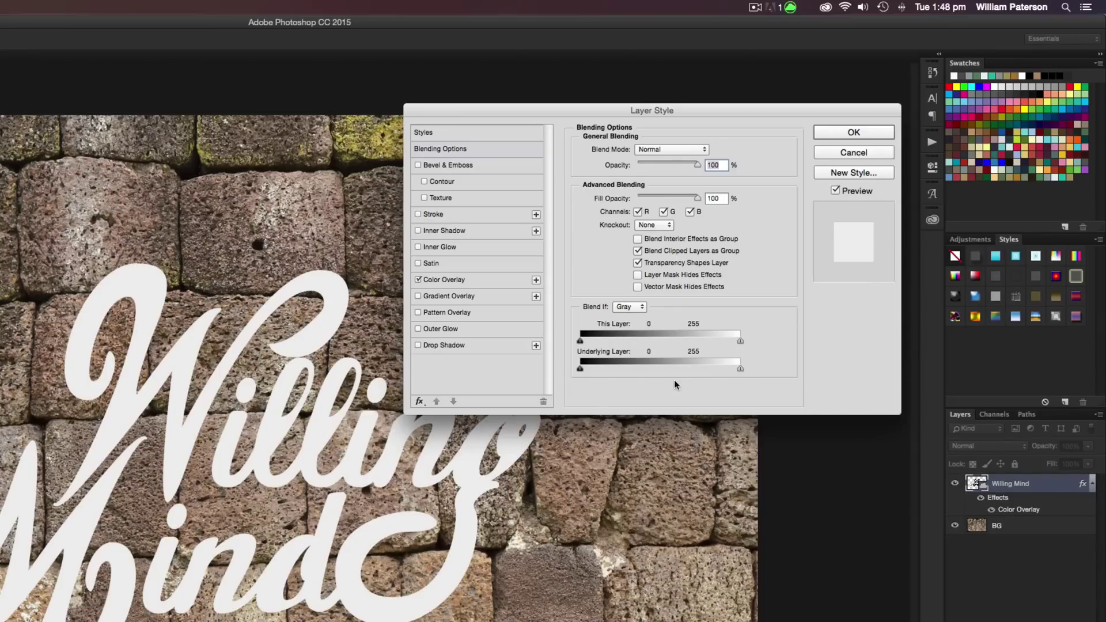
{"action": "left_click_drag", "start_coordinate": [582, 369], "coordinate": [492, 410]}
{"action": "key", "text": "alt"}
{"action": "left_click_drag", "start_coordinate": [582, 371], "coordinate": [686, 370]}
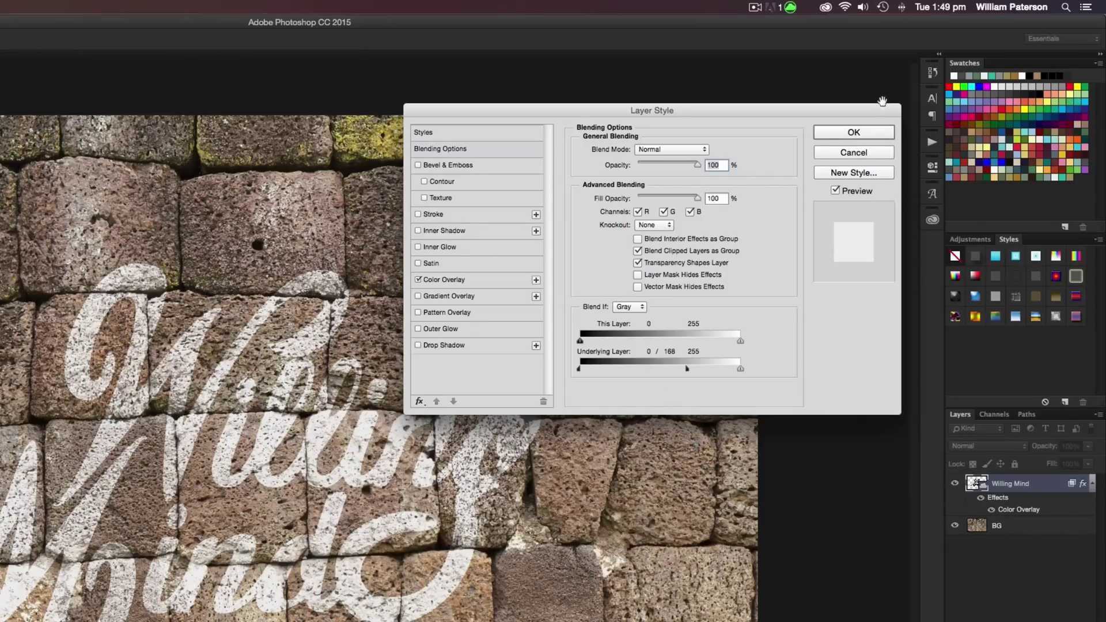
{"action": "left_click", "coordinate": [873, 132]}
Zoom to 100% to inspect the distressed lettering, then zoom back out to 33.33%
{"action": "key", "text": "super+1"}
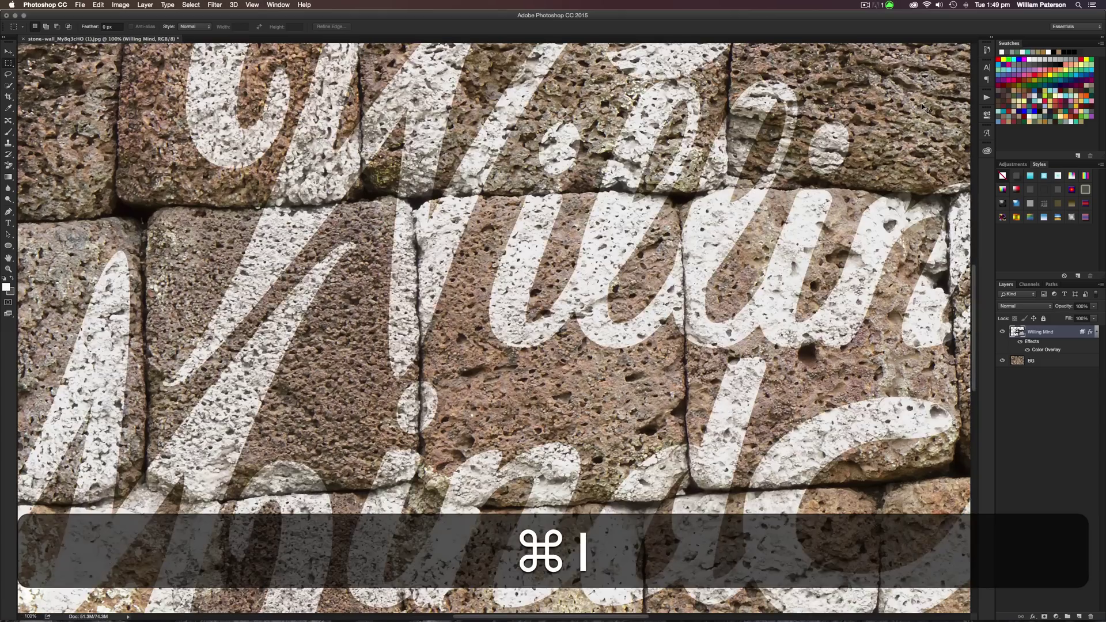
{"action": "left_click_drag", "start_coordinate": [819, 155], "coordinate": [666, 222]}
{"action": "key", "text": "super+minus"}
{"action": "key", "text": "super+minus"}
{"action": "key", "text": "super+minus"}
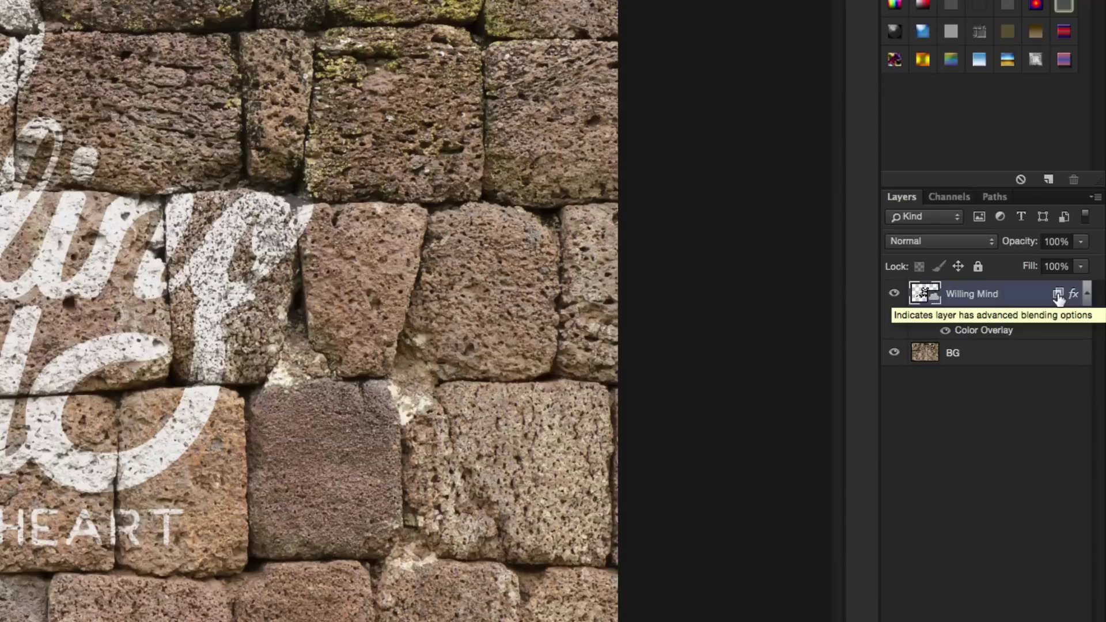
Re-split the Underlying Layer Blend If black handle to 0/184 for a softer fade into the stone
{"action": "right_click", "coordinate": [1047, 300]}
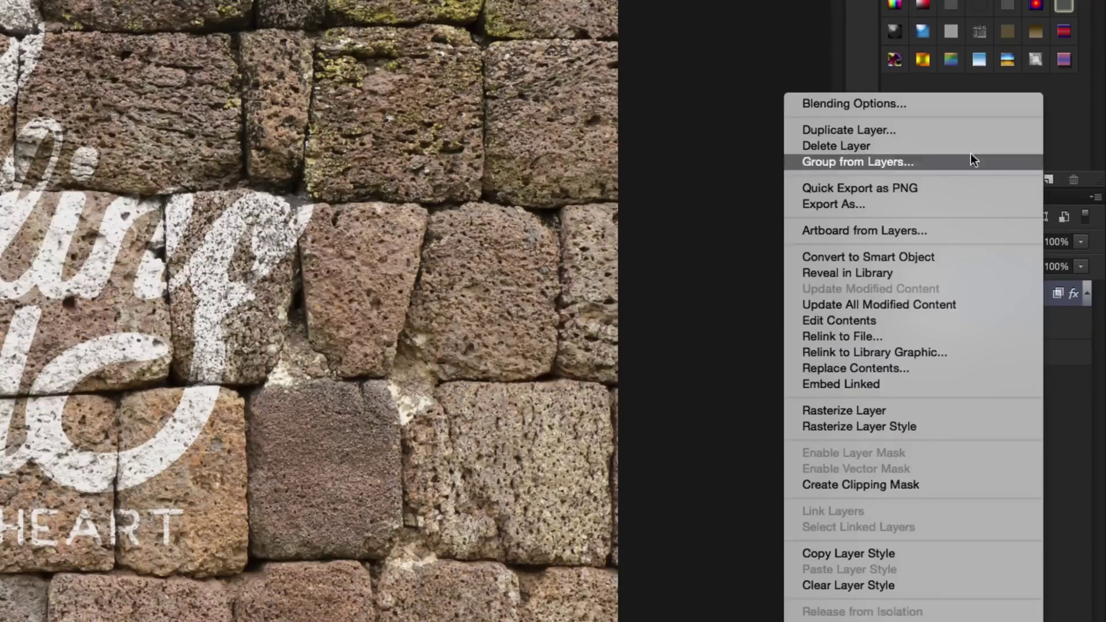
{"action": "left_click", "coordinate": [936, 99]}
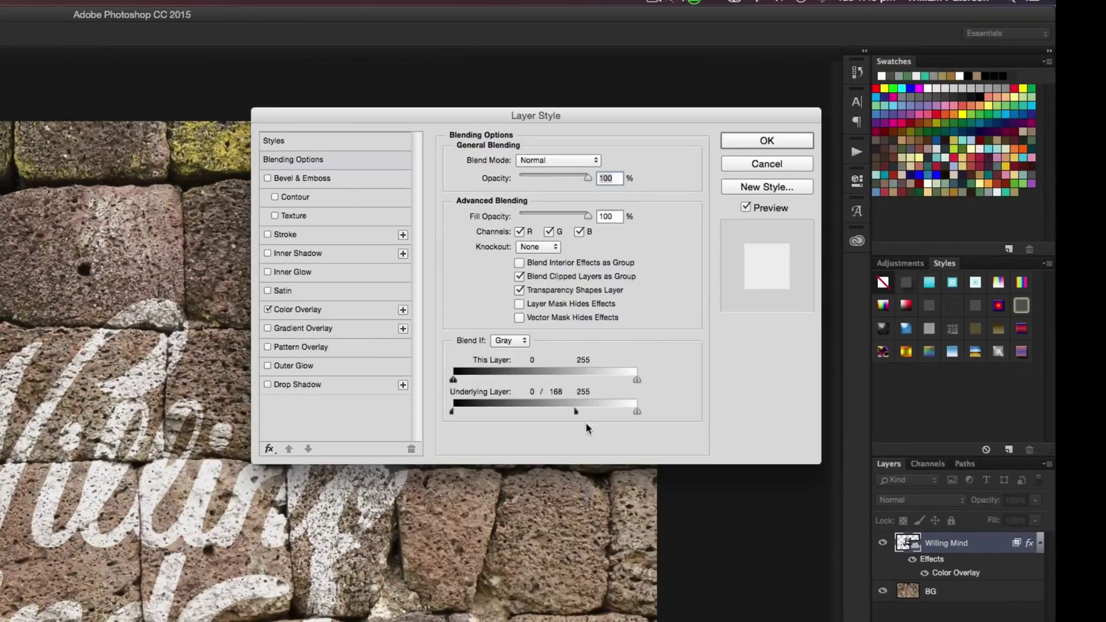
{"action": "left_click_drag", "start_coordinate": [578, 412], "coordinate": [453, 412]}
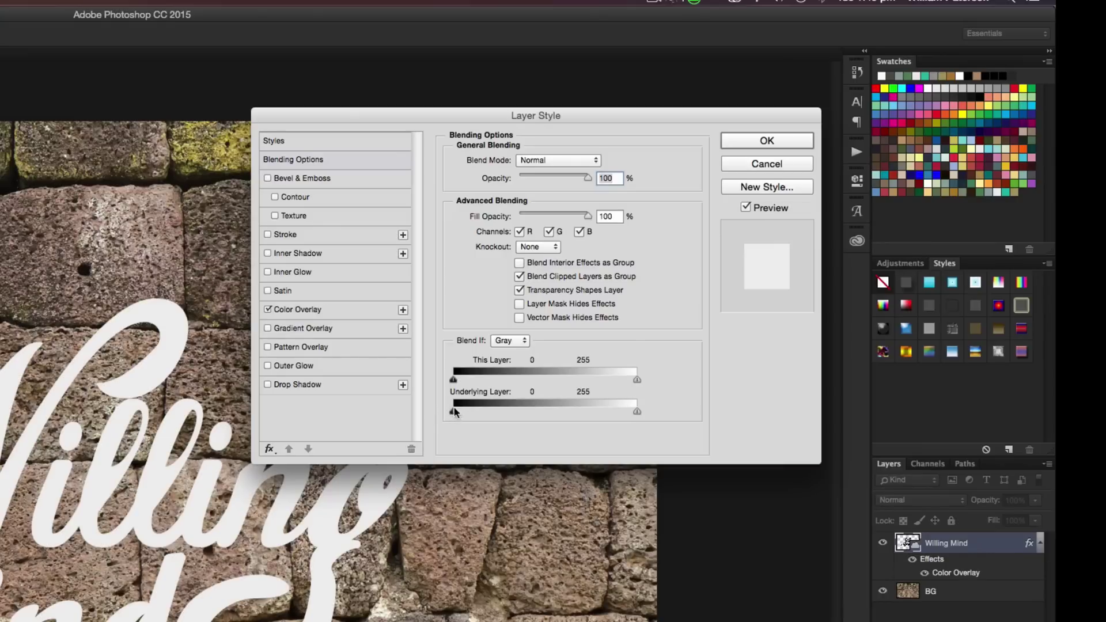
{"action": "key", "text": "alt"}
{"action": "left_click_drag", "start_coordinate": [457, 412], "coordinate": [585, 421]}
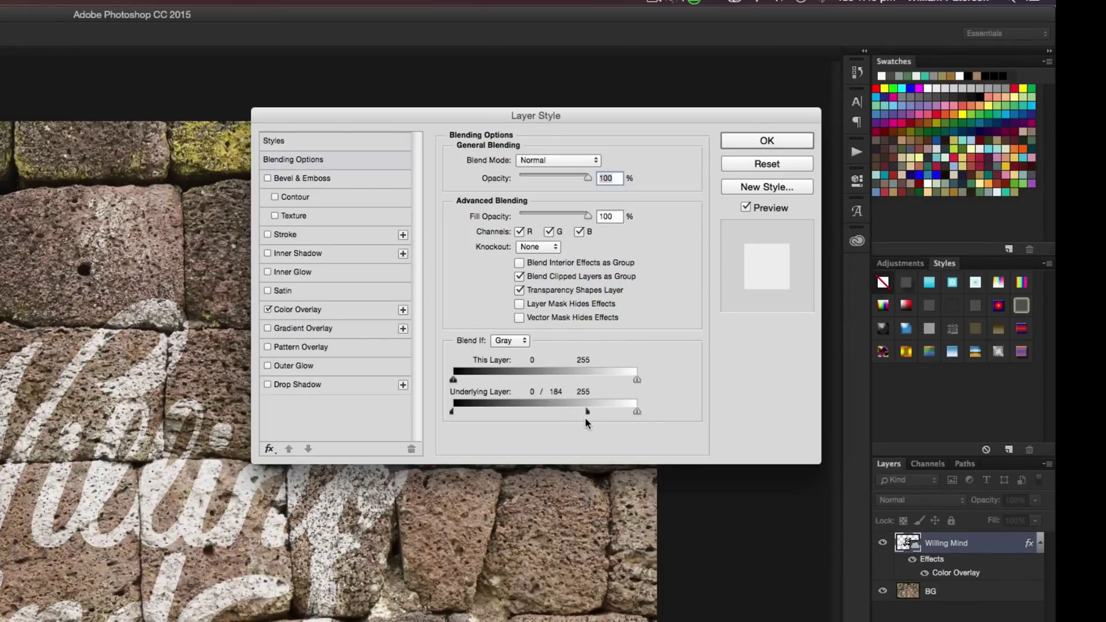
{"action": "left_click", "coordinate": [766, 143]}
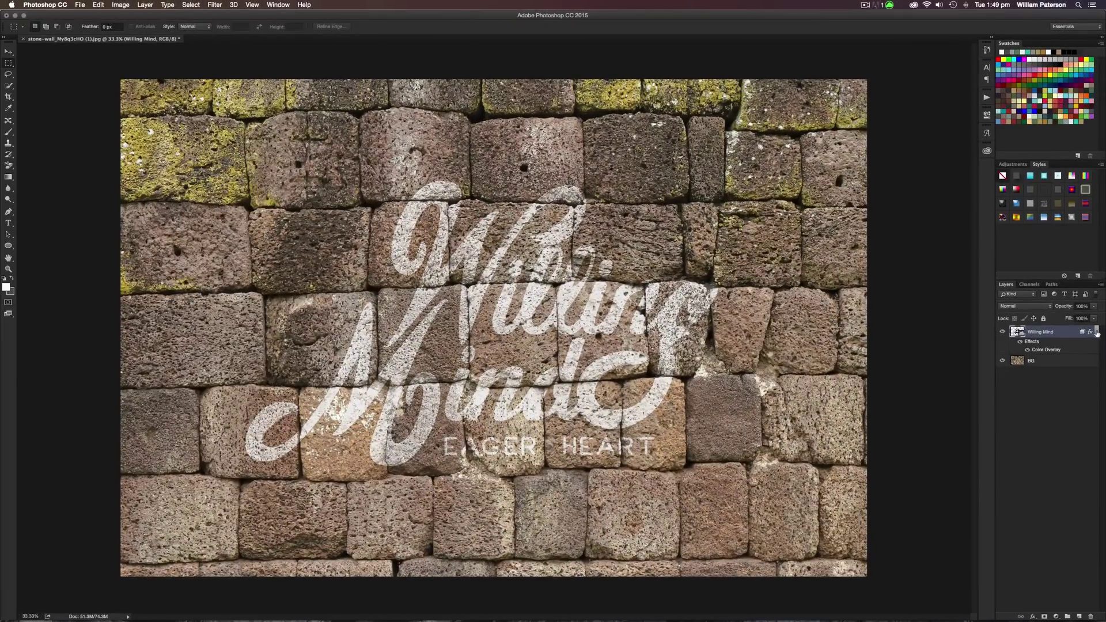
Collapse the layer's effects list and reselect the Willing Mind layer
{"action": "left_click", "coordinate": [1096, 332]}
{"action": "left_click", "coordinate": [1046, 364]}
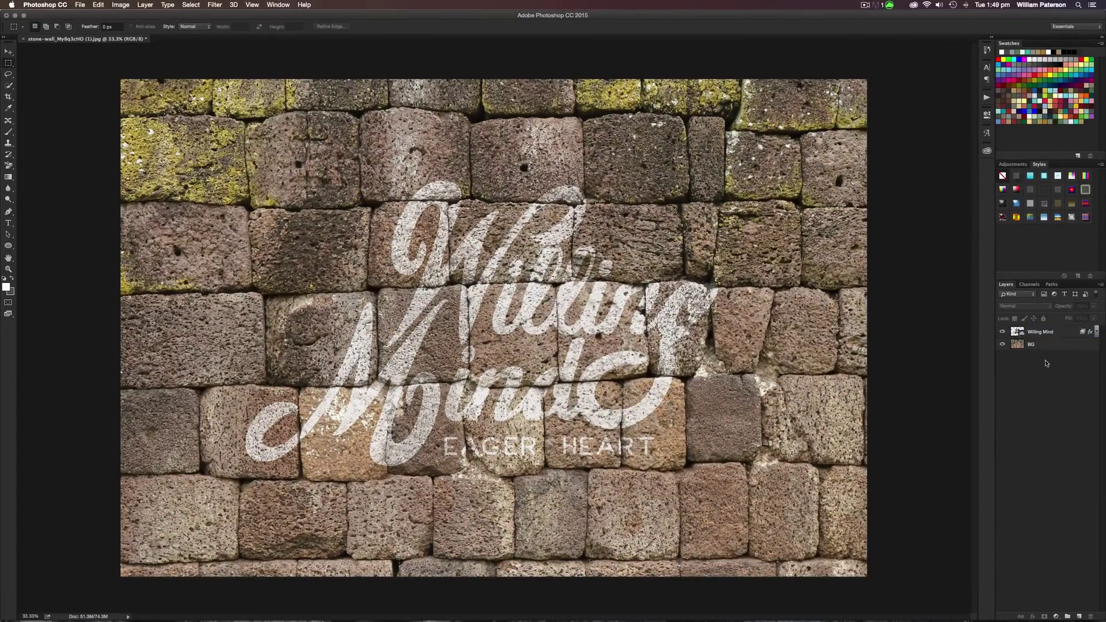
{"action": "left_click", "coordinate": [1058, 332]}
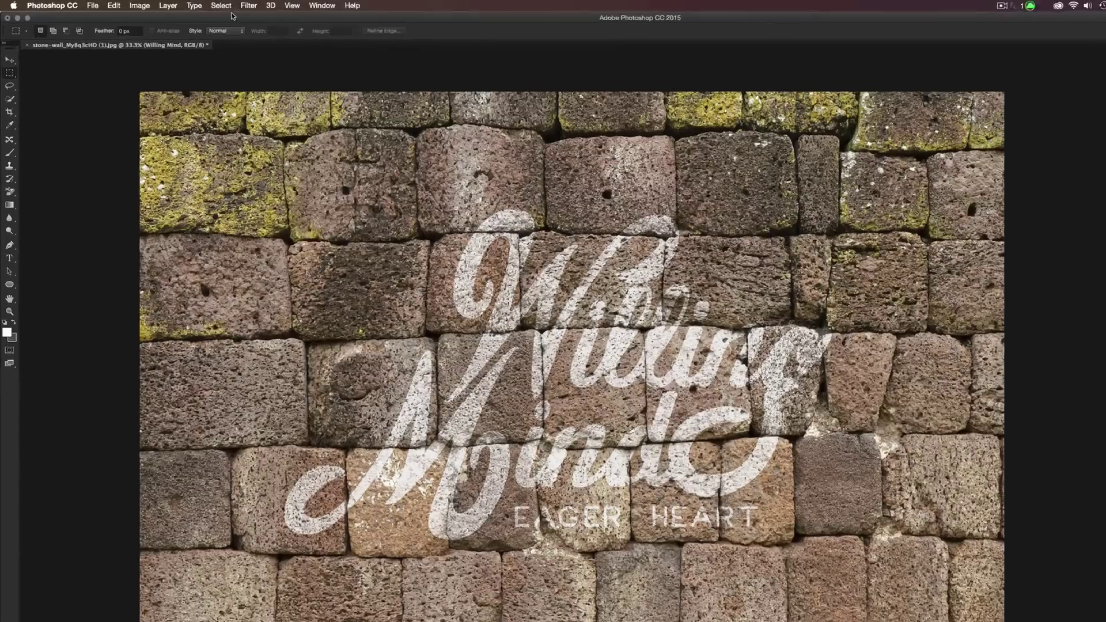
Apply a Ripple smart filter at -66% amount, Medium size, then view the whole wall
{"action": "left_click", "coordinate": [213, 5]}
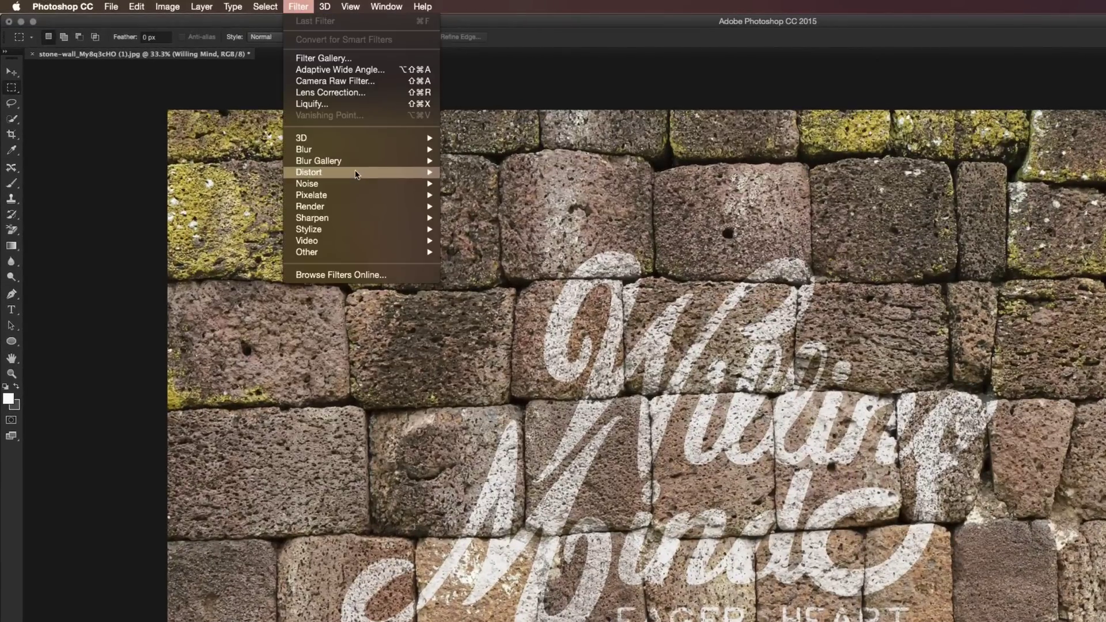
{"action": "mouse_move", "coordinate": [384, 176]}
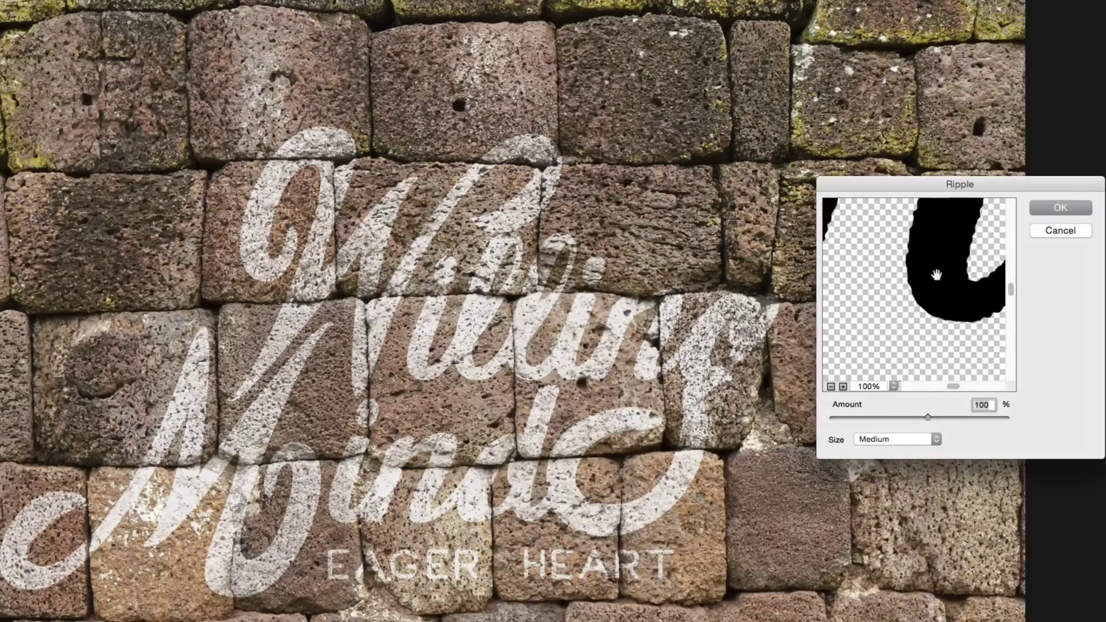
{"action": "left_click_drag", "start_coordinate": [936, 275], "coordinate": [898, 367]}
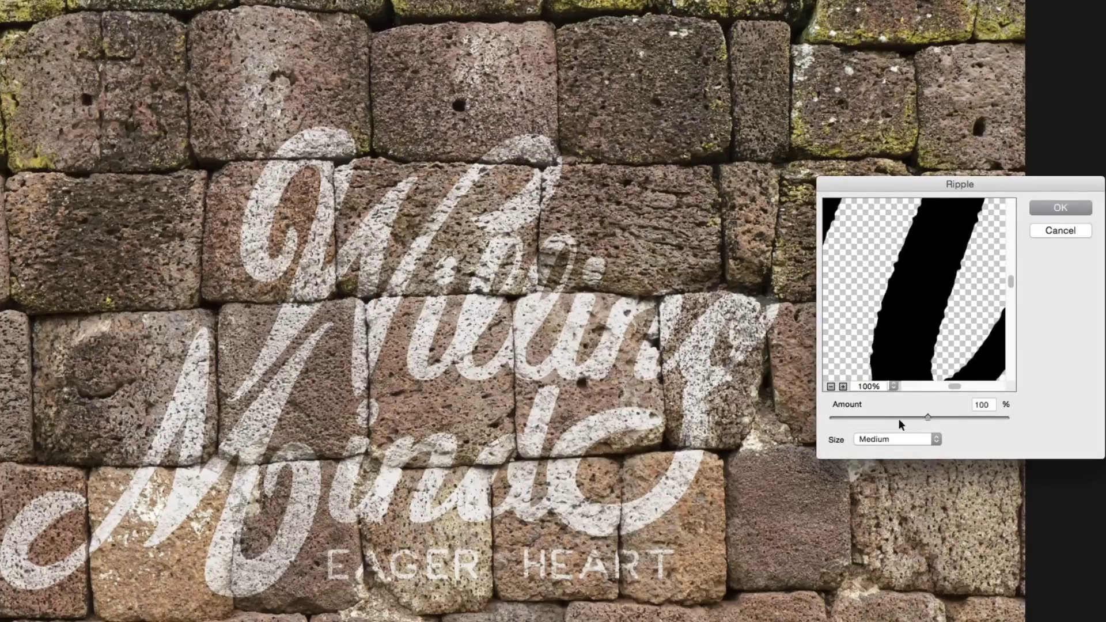
{"action": "left_click_drag", "start_coordinate": [926, 414], "coordinate": [913, 418]}
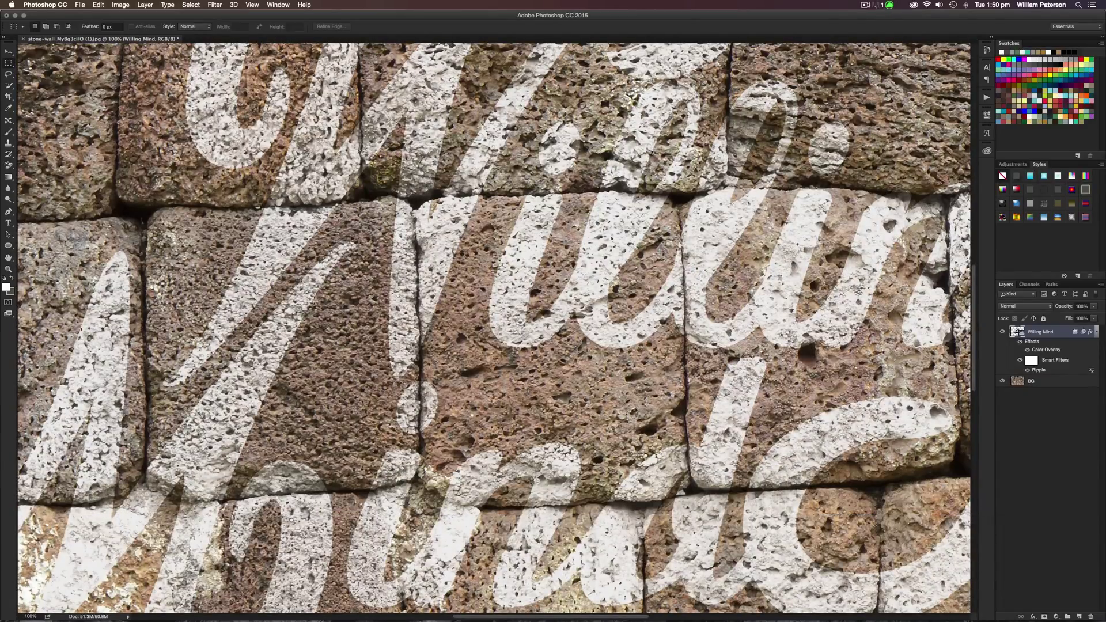
{"action": "key", "text": "space"}
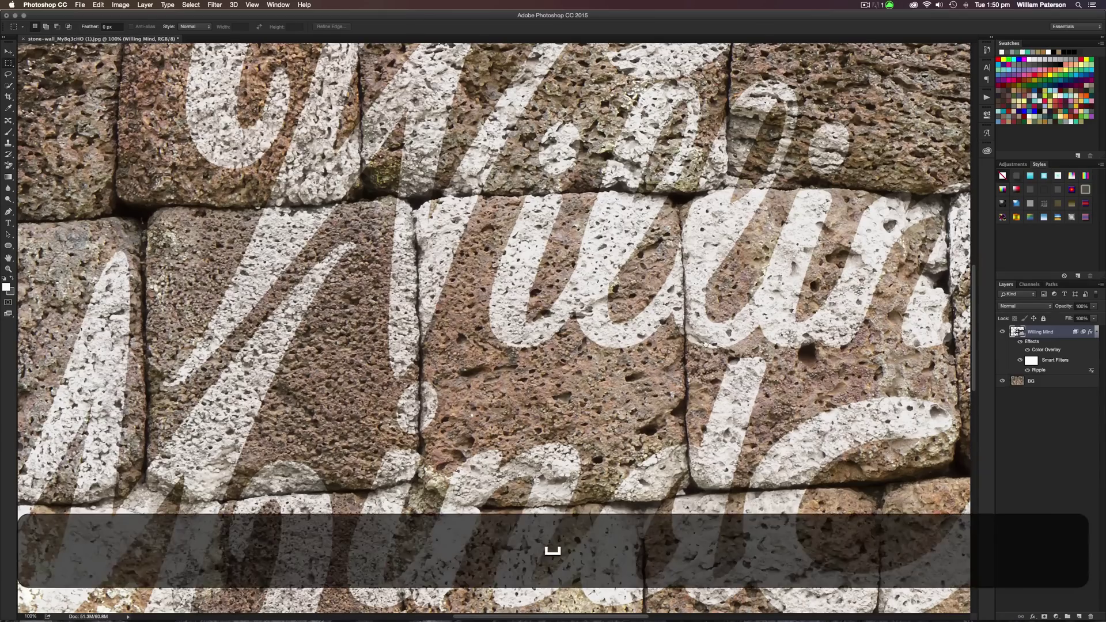
{"action": "scroll", "coordinate": [706, 344], "scroll_direction": "right", "scroll_amount": 10}
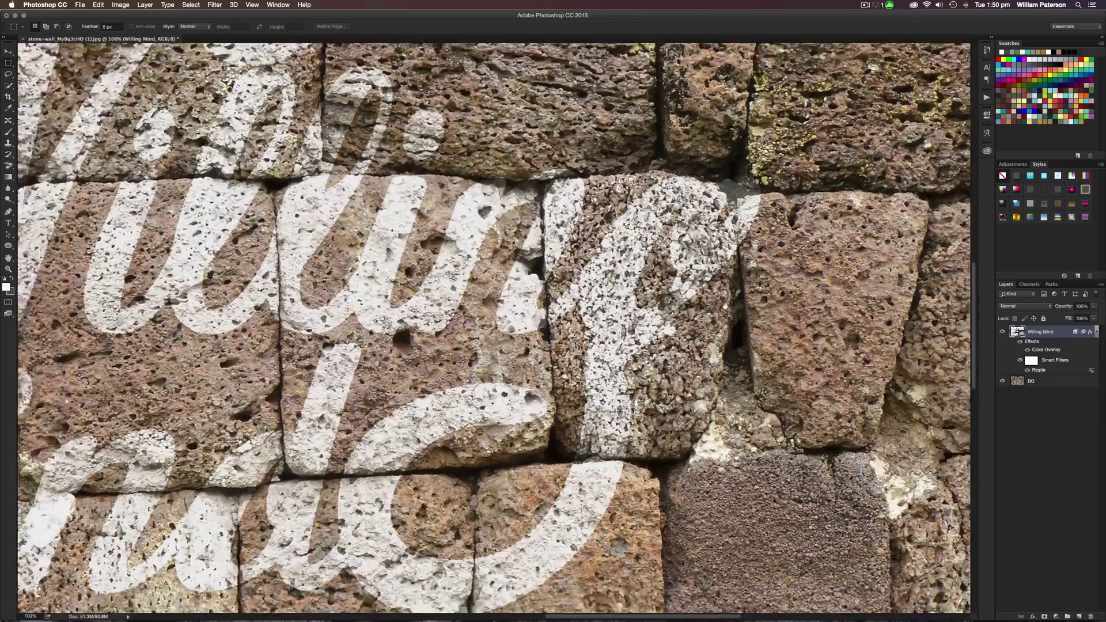
{"action": "scroll", "coordinate": [725, 305], "scroll_direction": "left", "scroll_amount": 4}
{"action": "key", "text": "super+minus"}
{"action": "key", "text": "super+minus"}
{"action": "key", "text": "super+minus"}
{"action": "key", "text": "super+minus"}
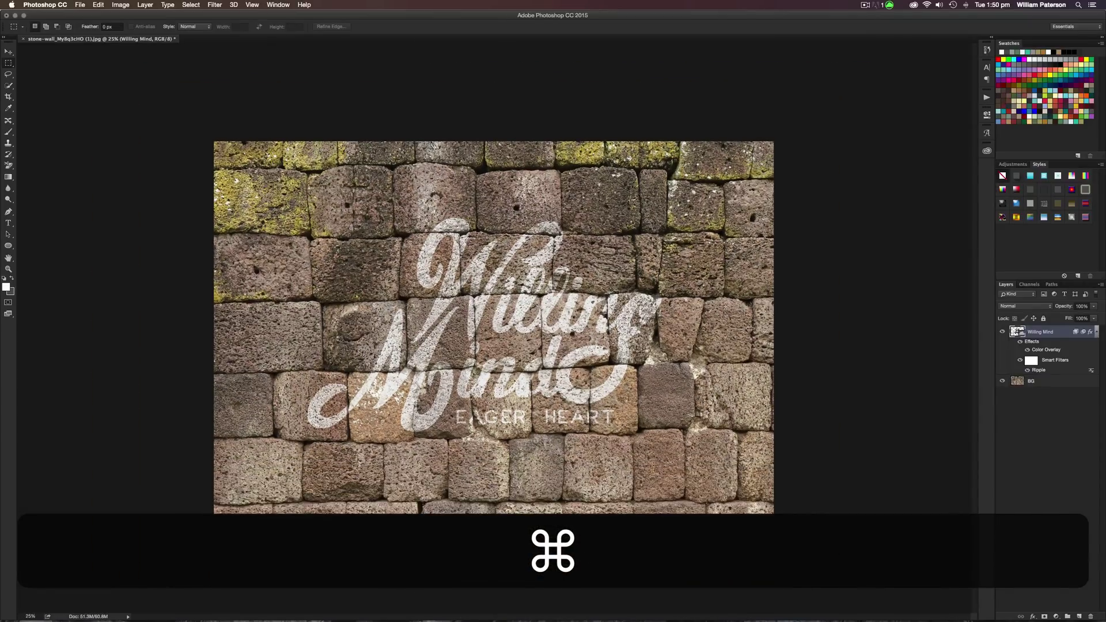
Add a Brightness/Contrast 1 adjustment layer above the Willing Mind lettering, set to brightness -4 and contrast 2
{"action": "left_click", "coordinate": [1055, 616]}
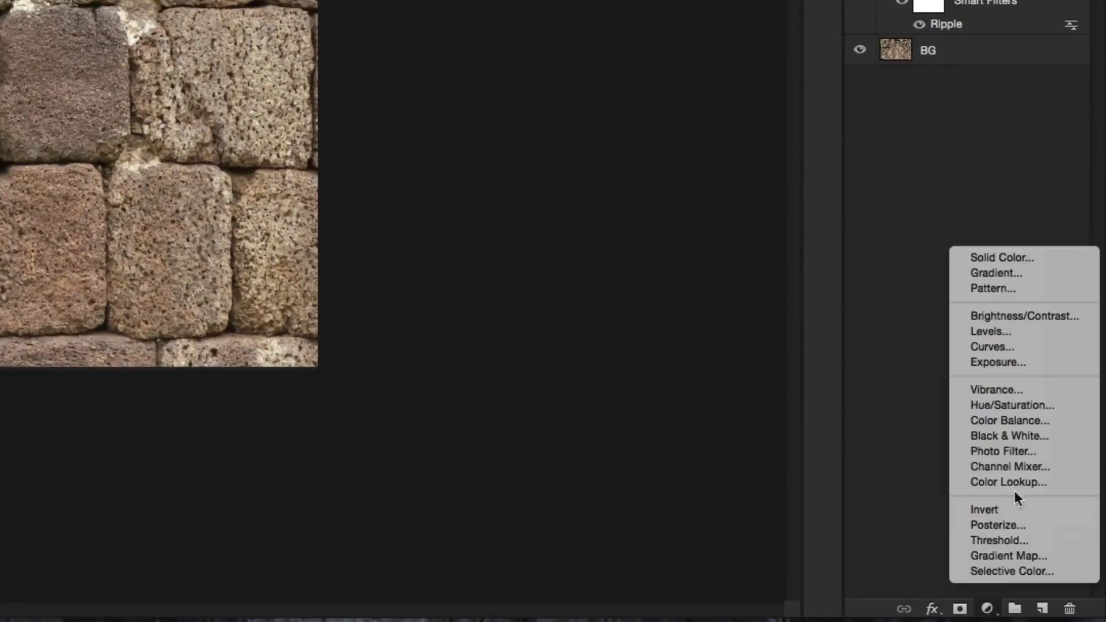
{"action": "left_click", "coordinate": [1044, 317]}
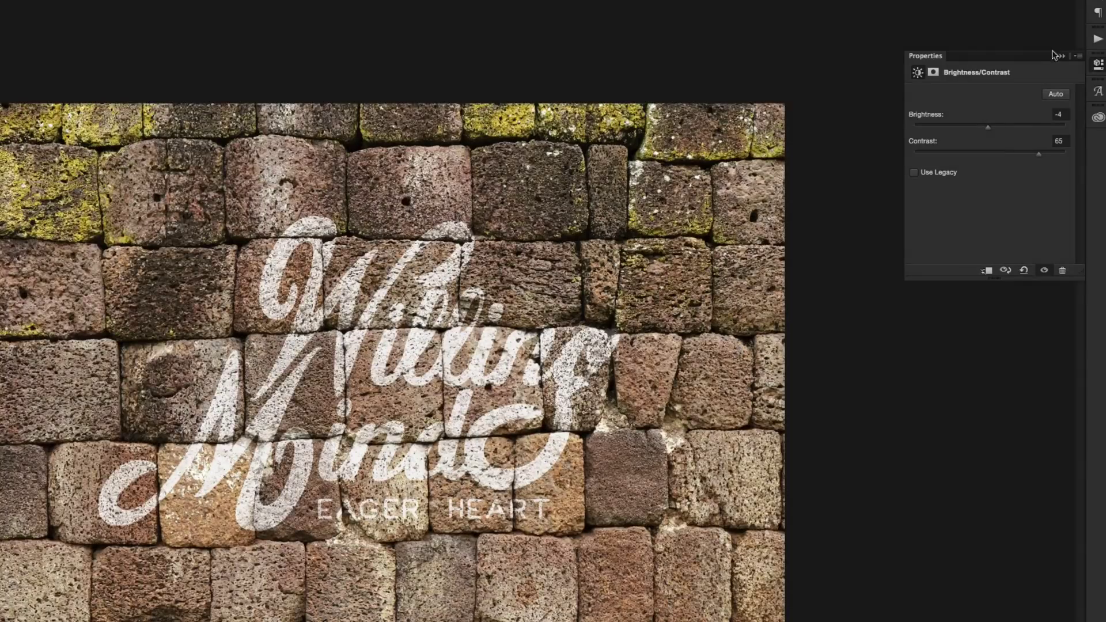
{"action": "left_click_drag", "start_coordinate": [1037, 151], "coordinate": [989, 165]}
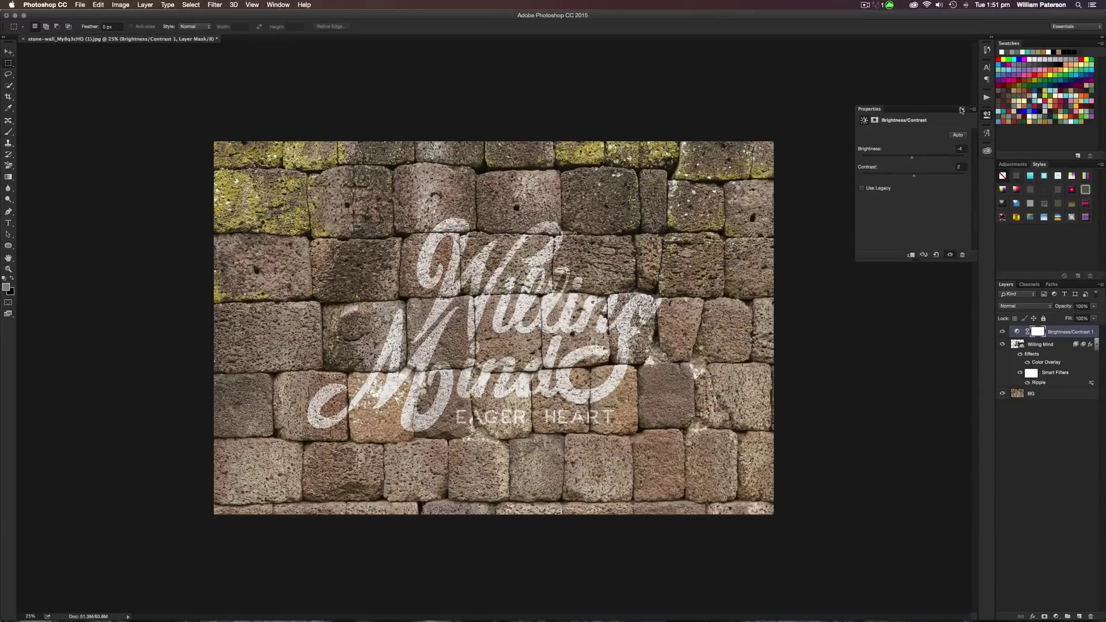
{"action": "left_click", "coordinate": [960, 110]}
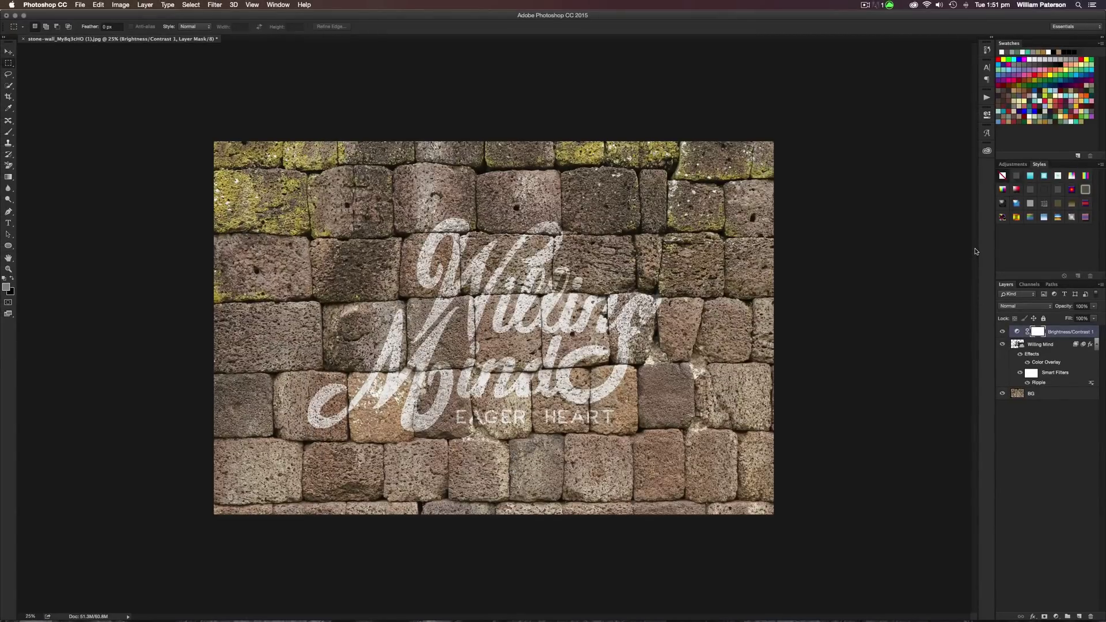
{"action": "key", "text": "super+equal"}
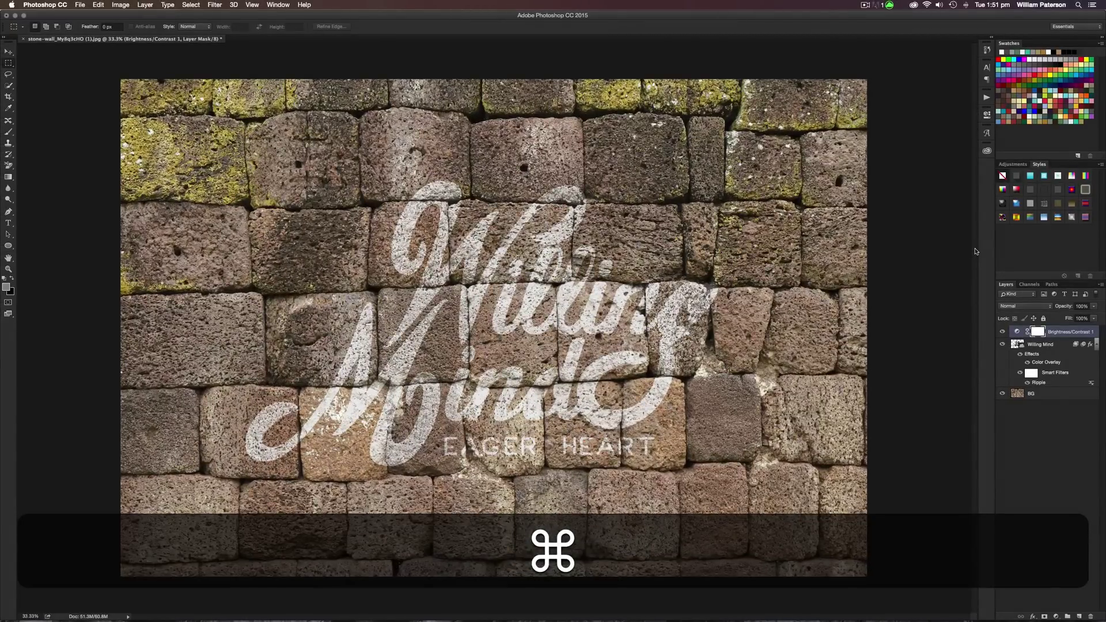
{"action": "key", "text": "super+equal"}
{"action": "key", "text": "super+minus"}
{"action": "key", "text": "super+minus"}
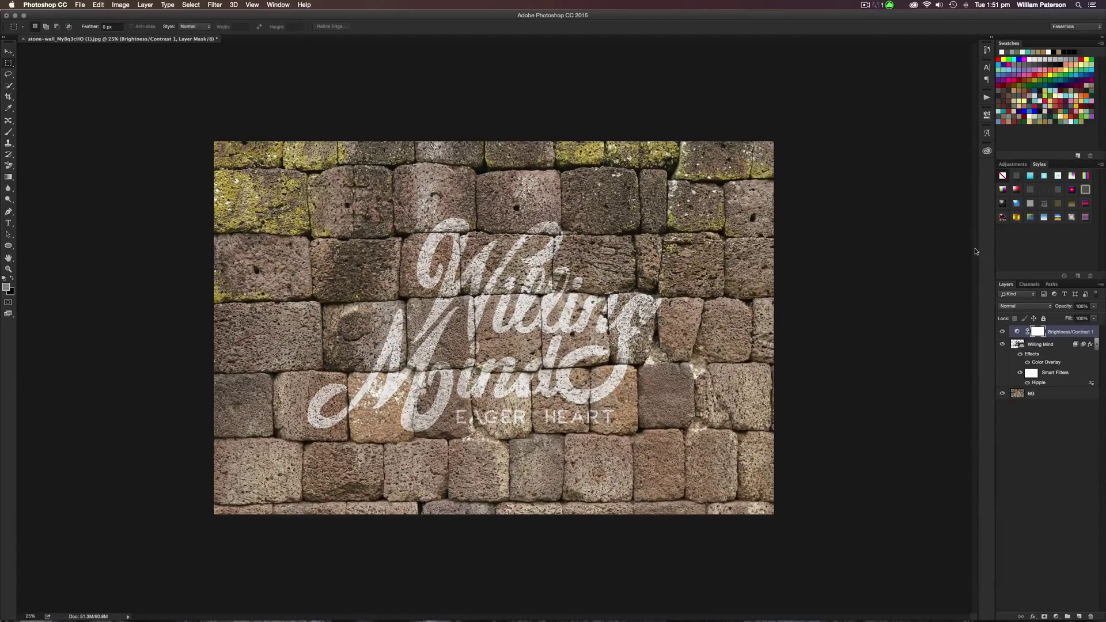
{"action": "key", "text": "super+1"}
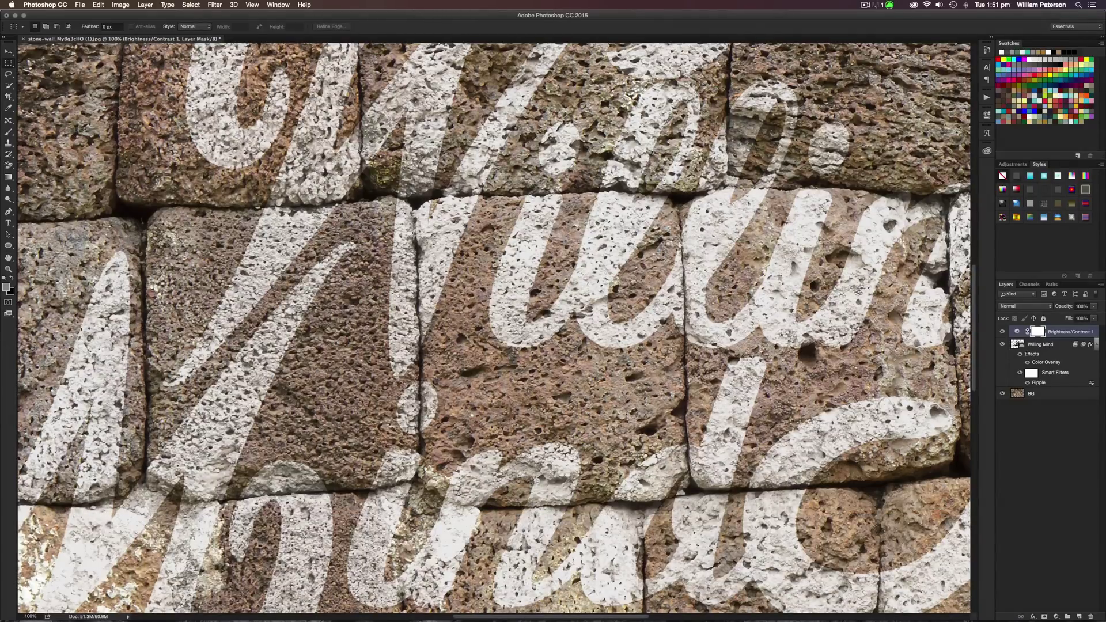
{"action": "scroll", "coordinate": [514, 202], "scroll_direction": "right", "scroll_amount": 5}
{"action": "scroll", "coordinate": [515, 202], "scroll_direction": "up", "scroll_amount": 2}
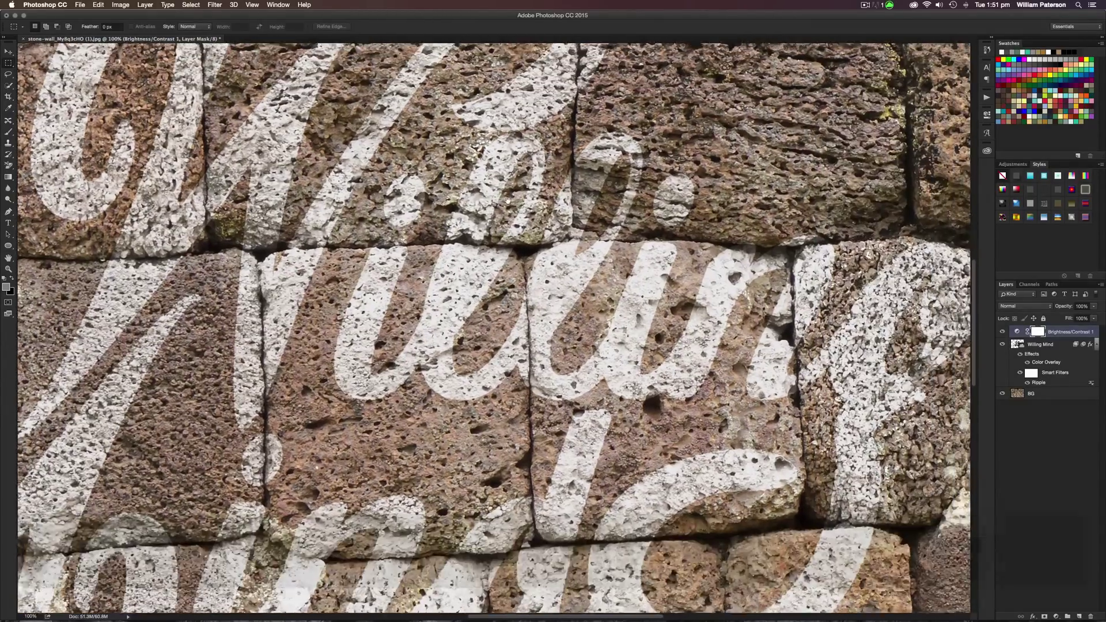
{"action": "scroll", "coordinate": [508, 201], "scroll_direction": "right", "scroll_amount": 2}
{"action": "scroll", "coordinate": [507, 200], "scroll_direction": "up", "scroll_amount": 1}
{"action": "scroll", "coordinate": [481, 246], "scroll_direction": "right", "scroll_amount": 4}
{"action": "scroll", "coordinate": [481, 246], "scroll_direction": "up", "scroll_amount": 1}
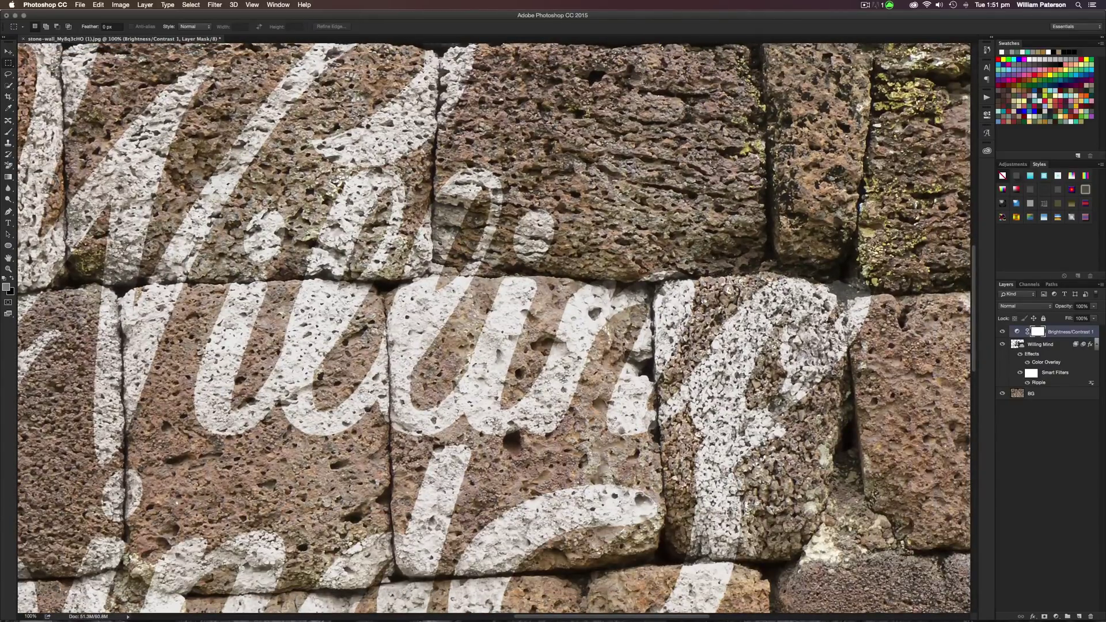
{"action": "key", "text": "super+minus"}
{"action": "key", "text": "super+minus"}
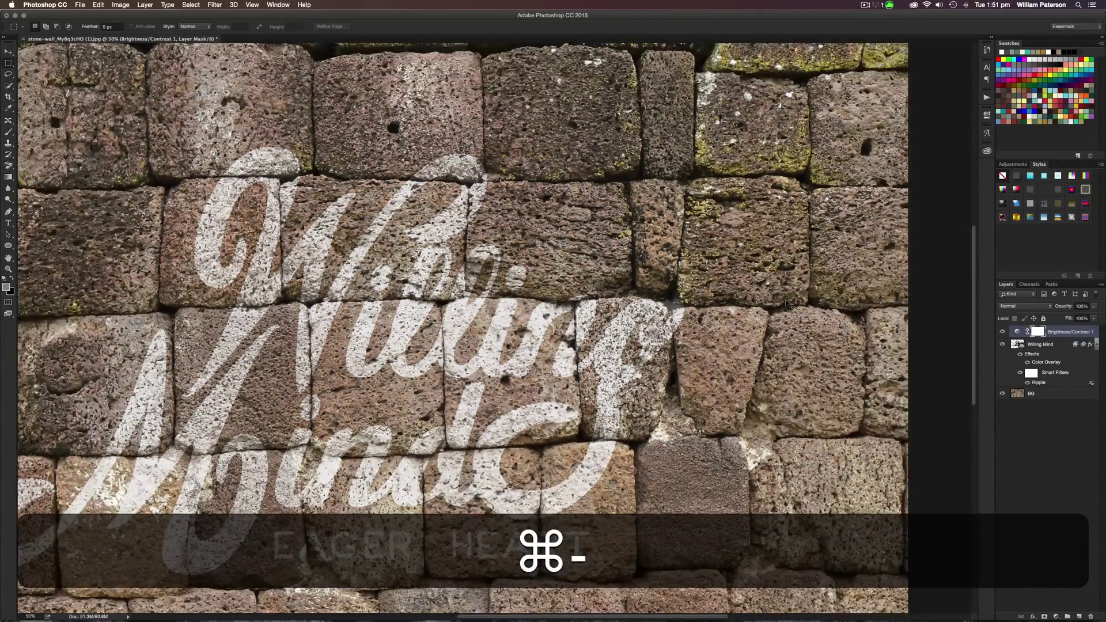
{"action": "key", "text": "super+minus"}
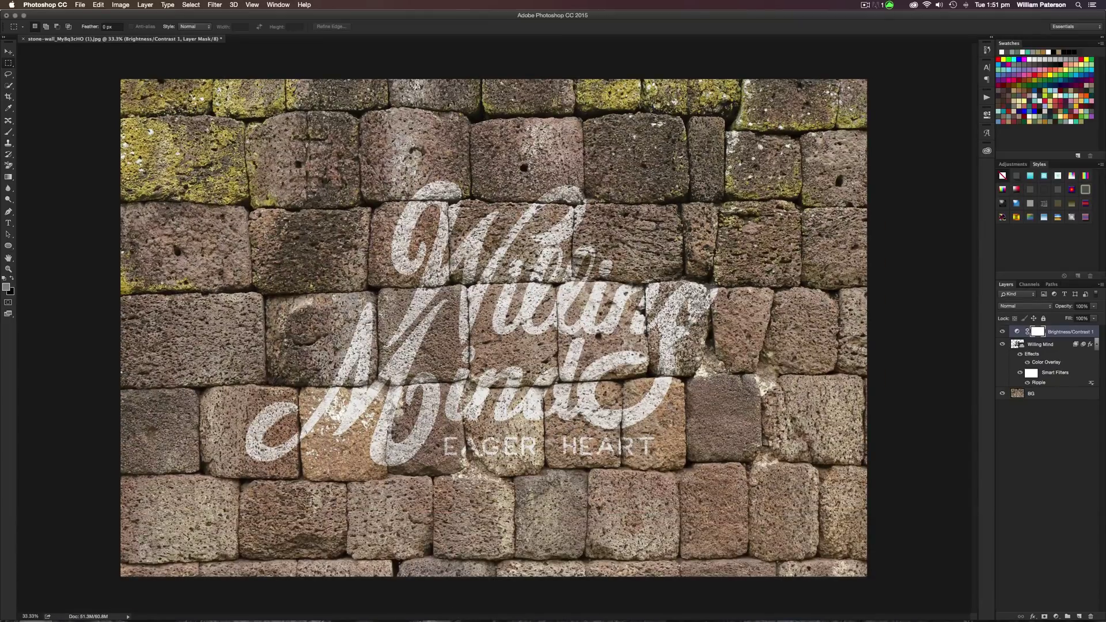